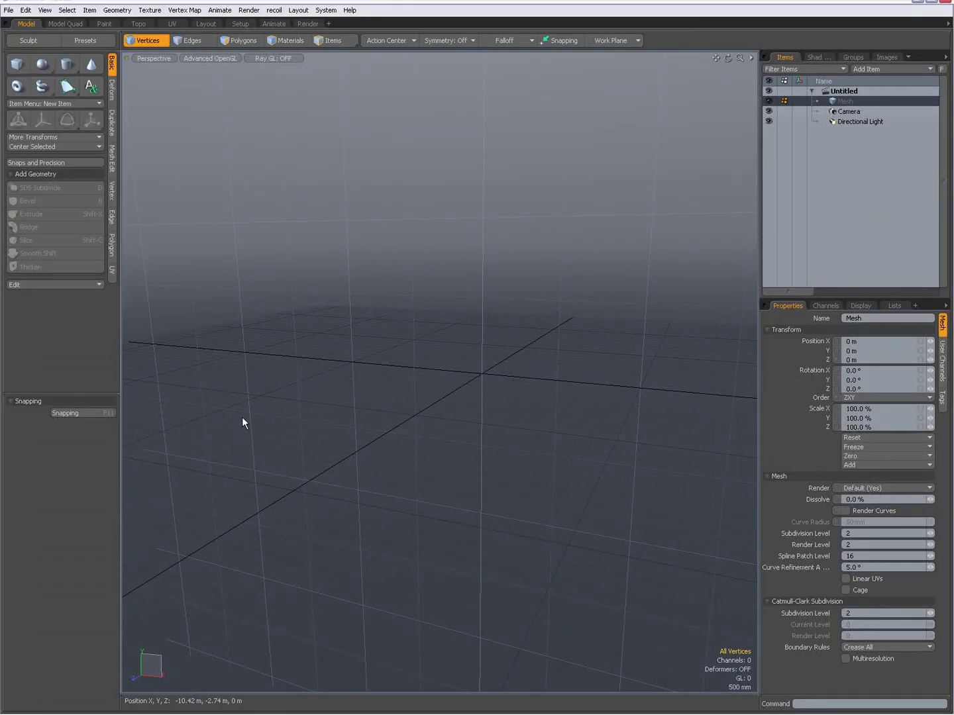
Alt+Tab to the WordPad document listing 'KeyboardShortcuts201' and 'KeyboardShortcuts201-02'
key("alt+Tab")
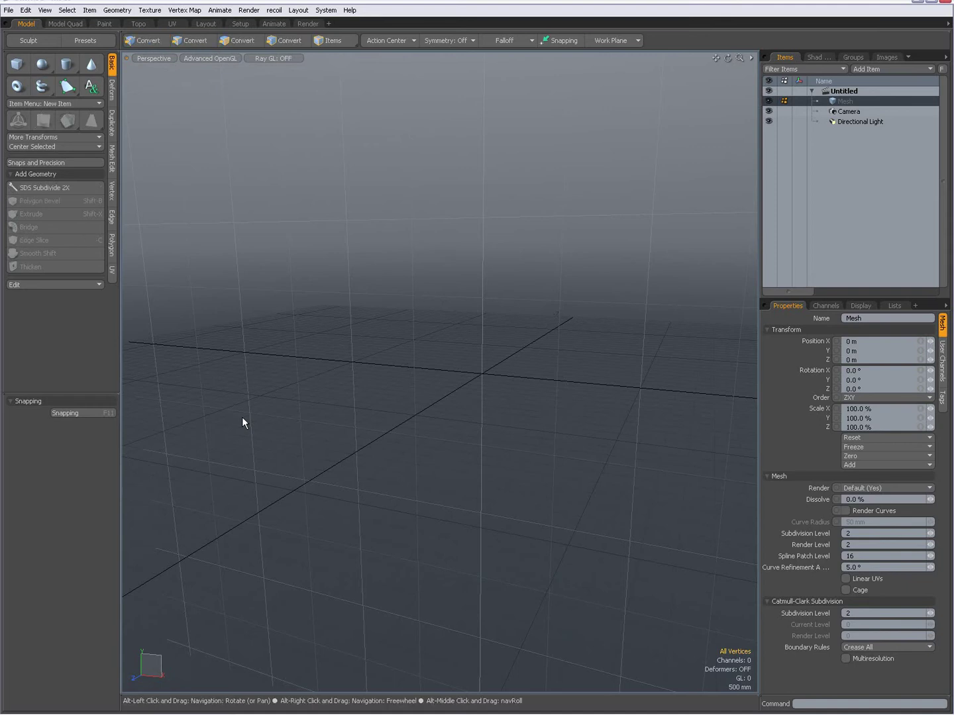
key("alt+Tab")
key("alt+Tab")
key("alt+Tab")
key("alt+Tab")
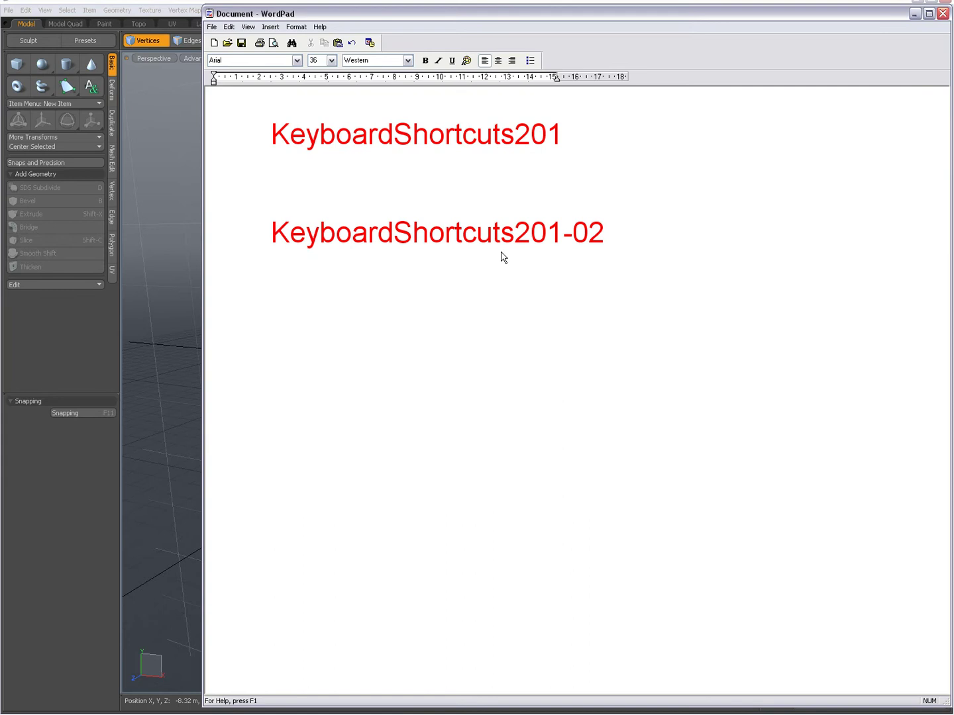
Bring the Modo window with its untitled scene back in front of WordPad
left_click(177, 265)
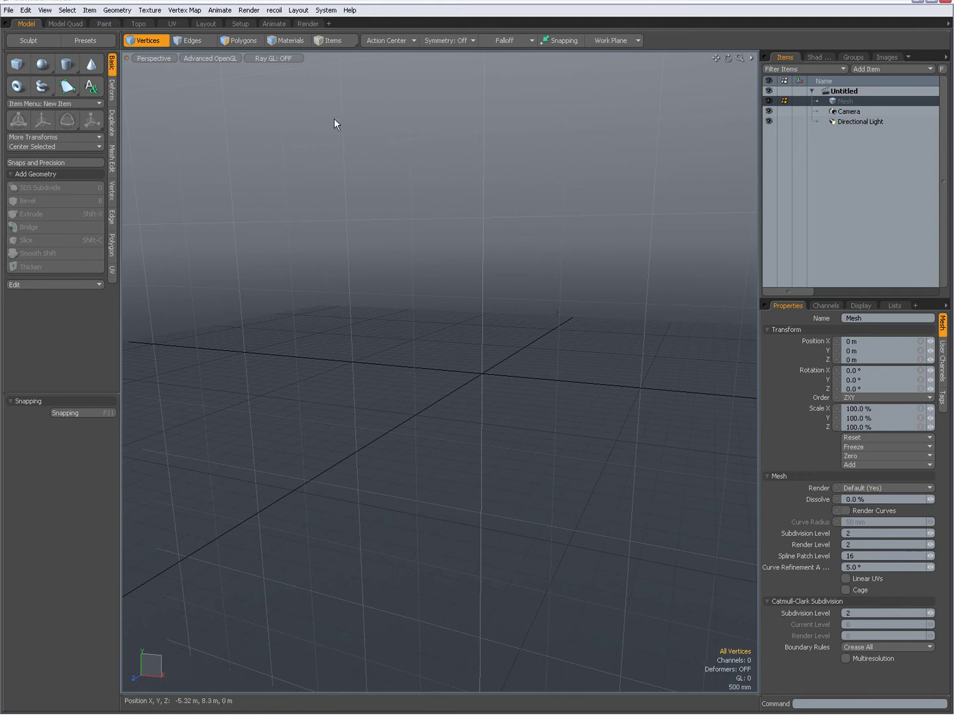
Add a Viewport Group layout tab using the four-view Model Quad from the Application submenu
left_click(330, 23)
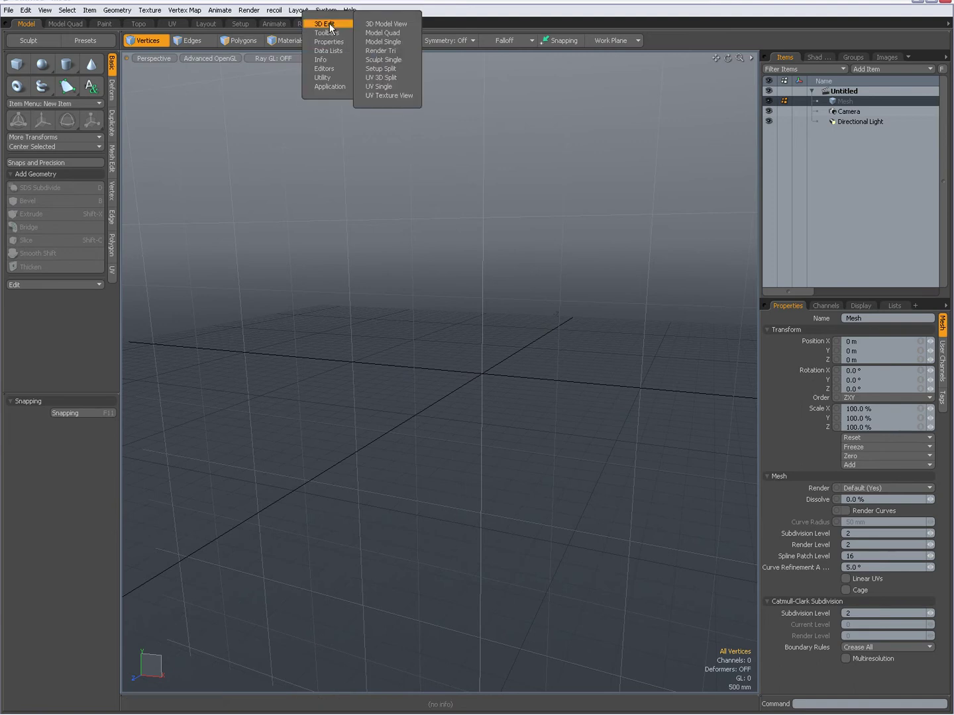
left_click(326, 145)
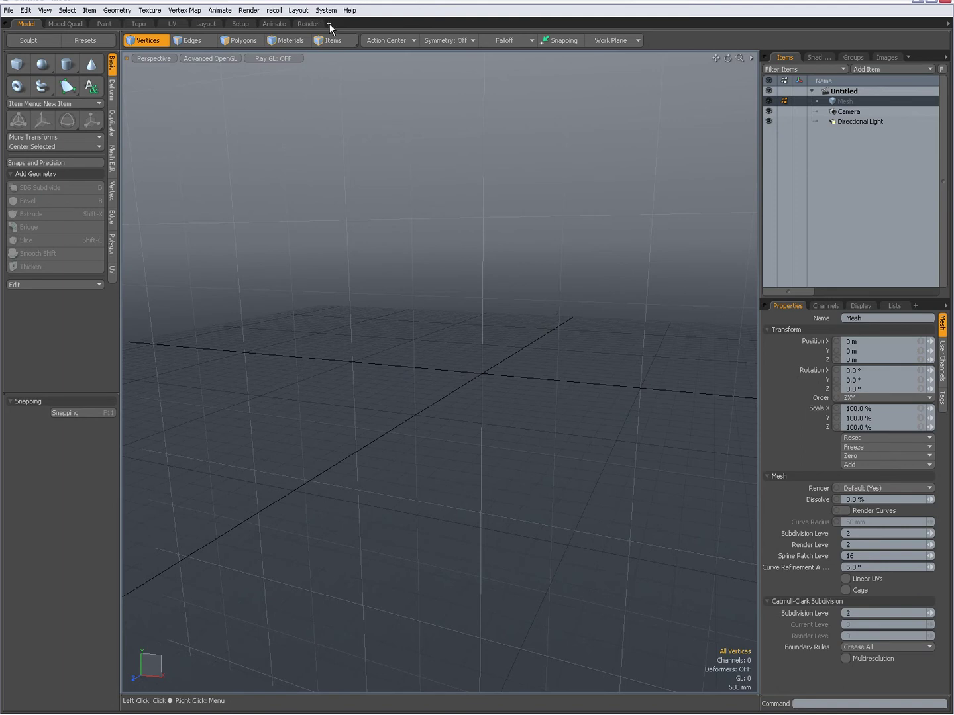
left_click(330, 24)
mouse_move(337, 86)
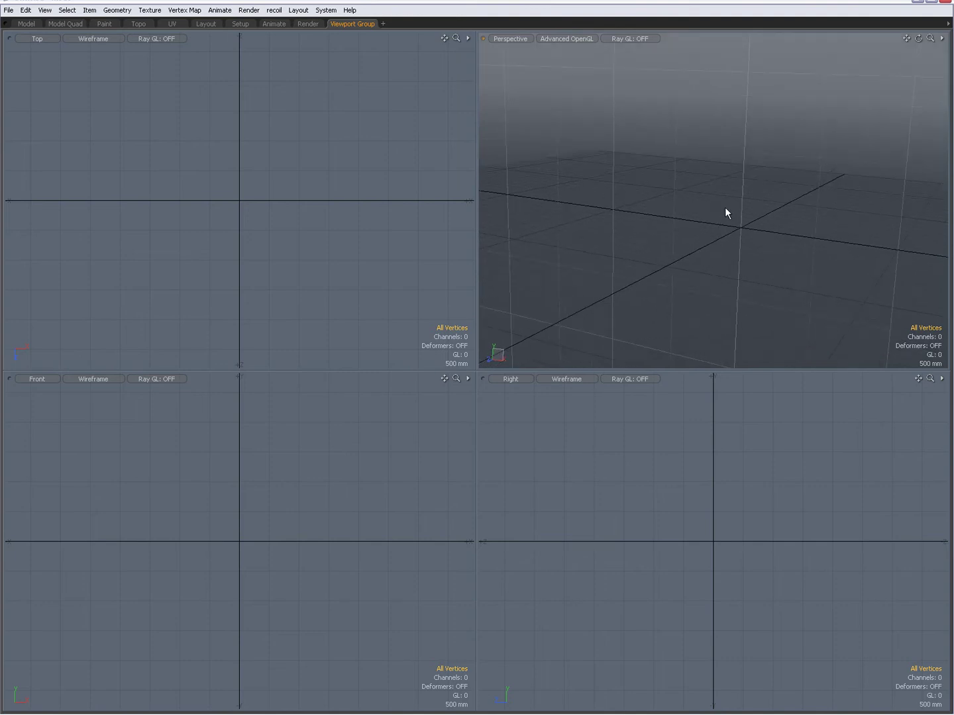
key("ctrl+space")
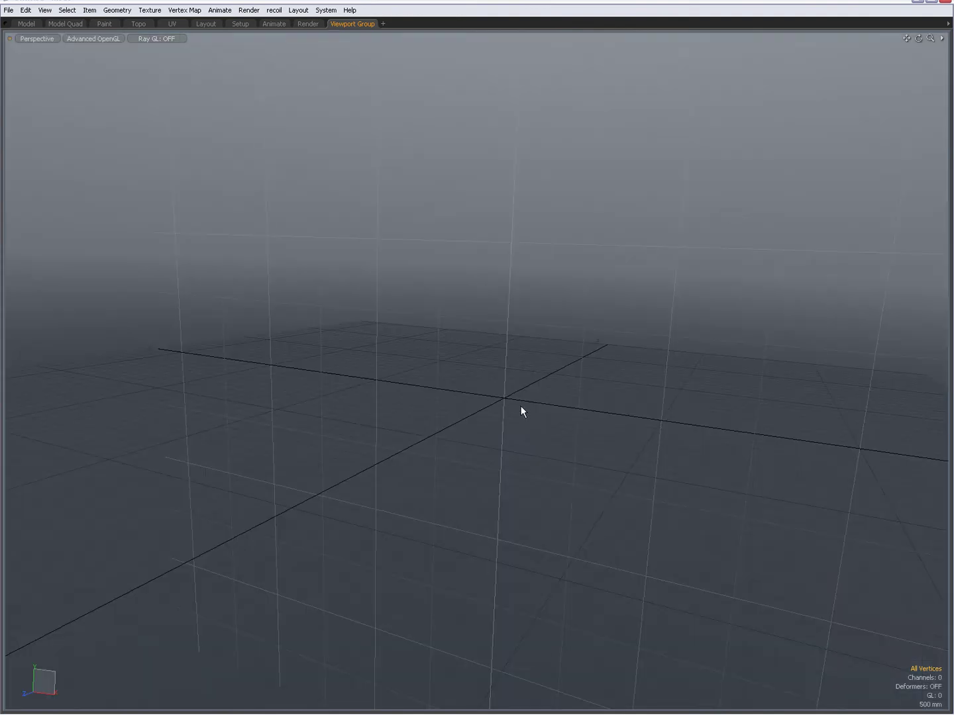
left_click_drag(521, 407, 590, 291, "alt")
key("grave")
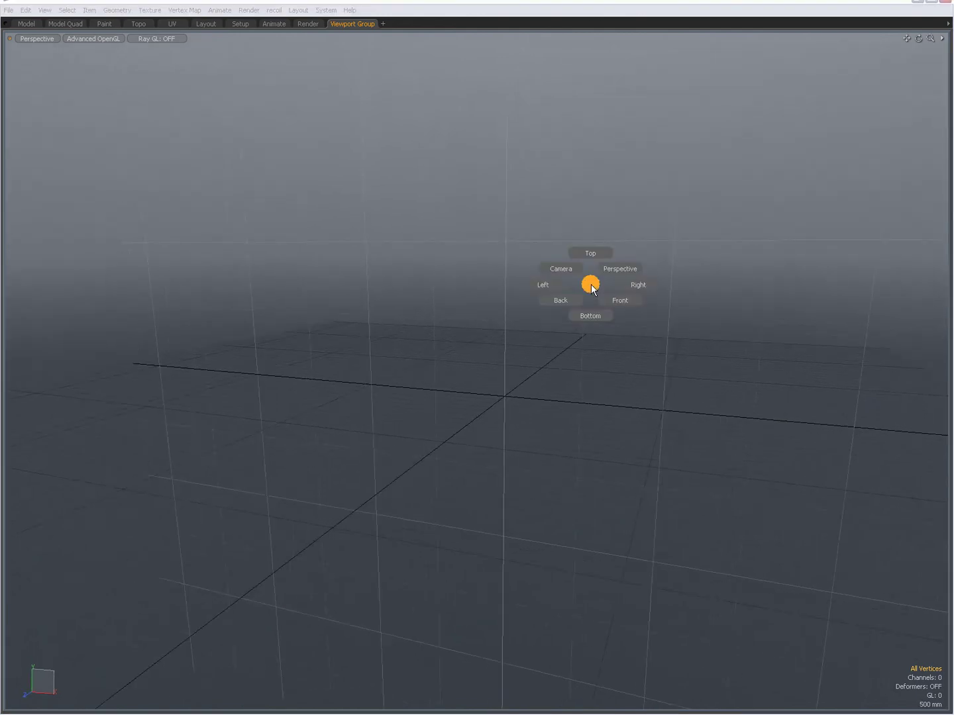
left_click(594, 253)
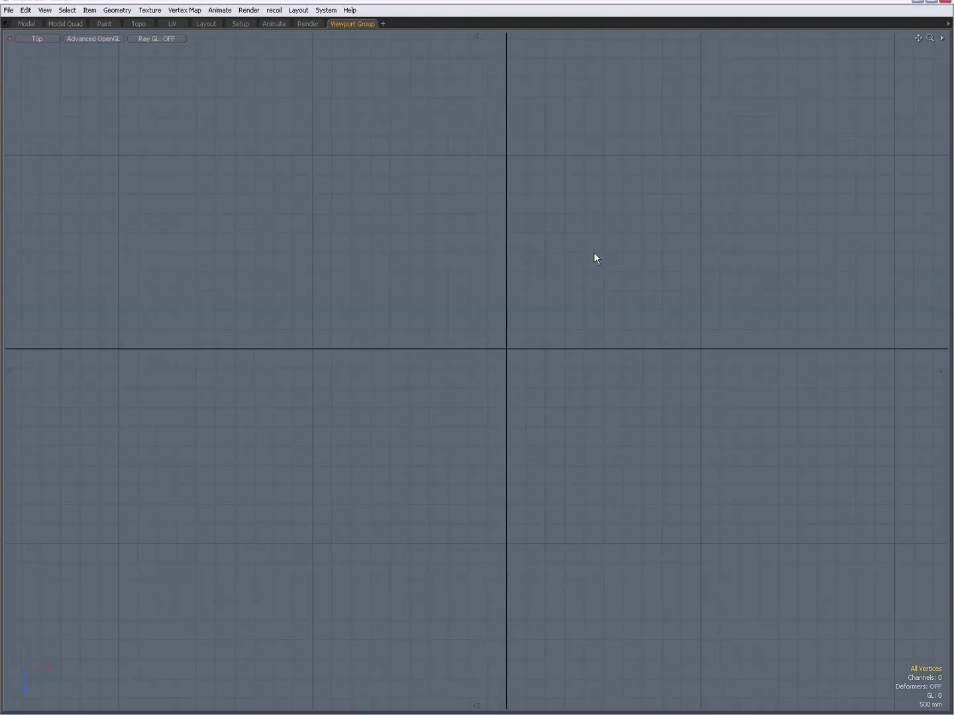
key("grave")
left_click(635, 260)
key("grave")
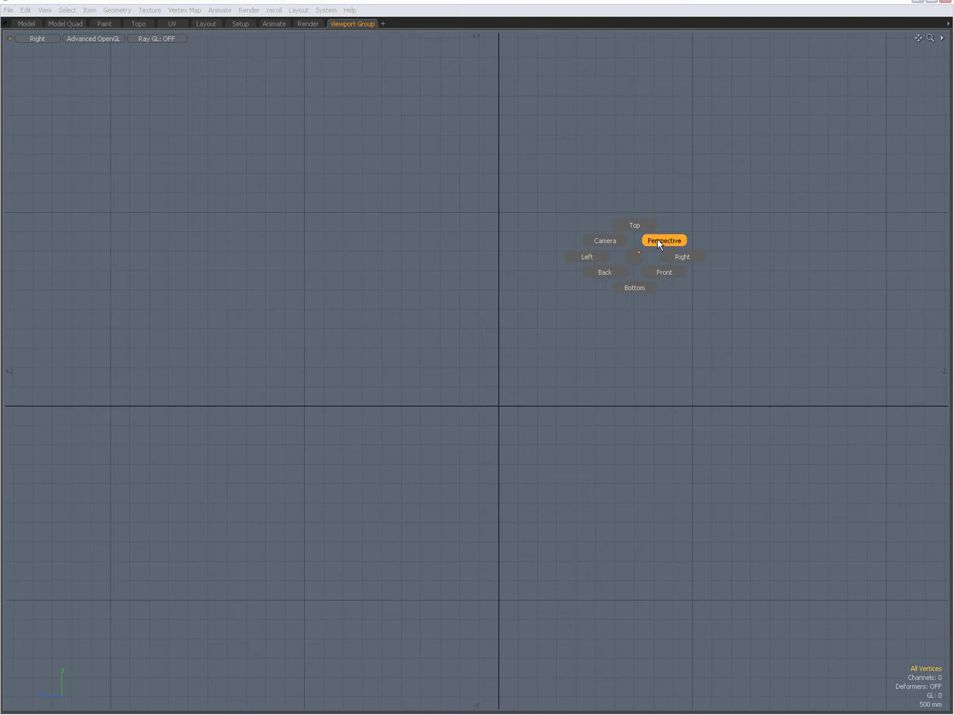
left_click(659, 243)
left_click_drag(662, 281, 556, 333, "alt")
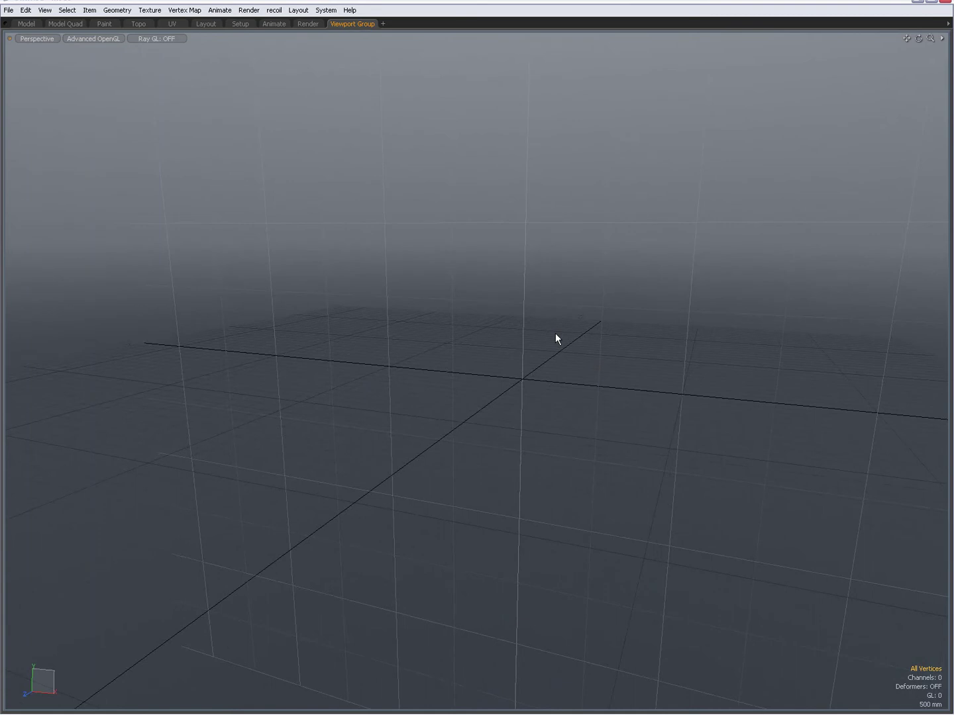
key("ctrl+space")
key("ctrl+space")
key("ctrl+space")
key("ctrl+space")
key("ctrl+space")
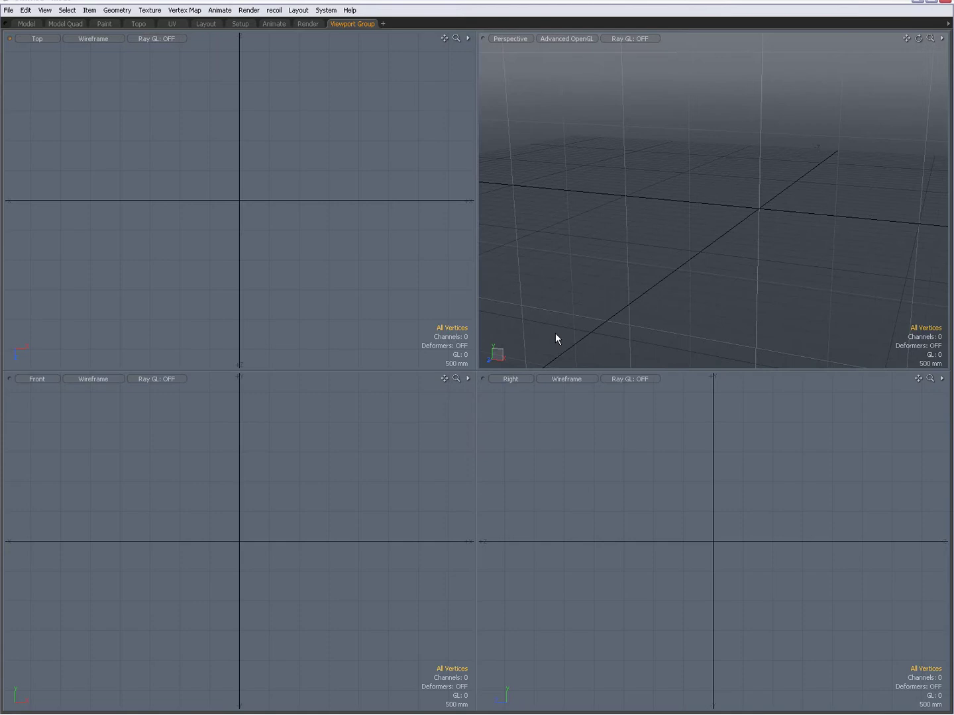
middle_click_drag(616, 271, 670, 246)
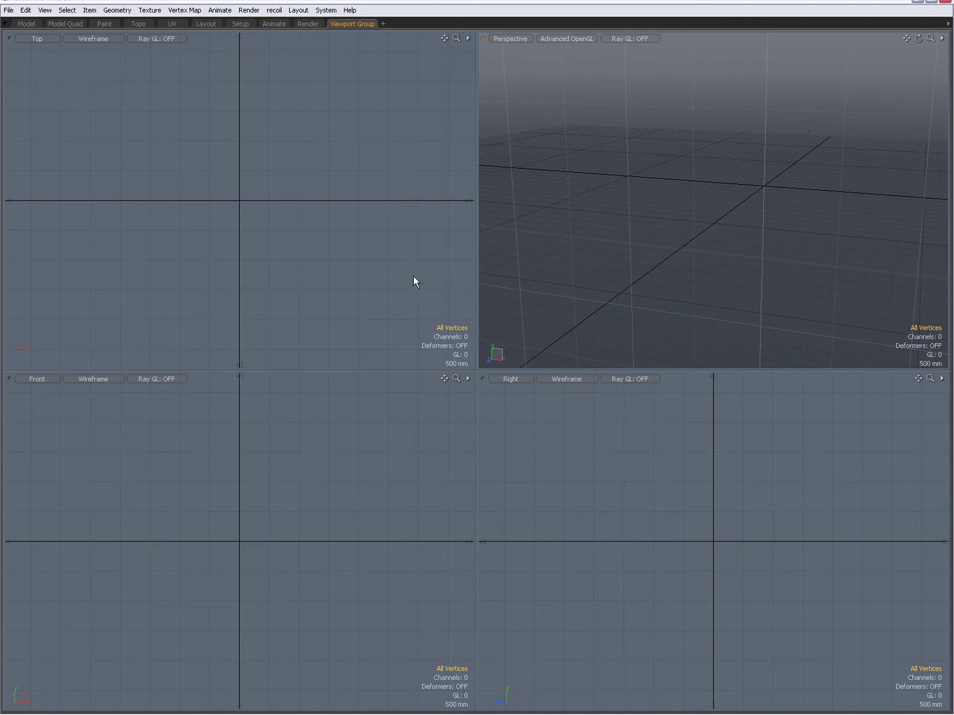
key("ctrl+space")
left_click(462, 276)
key("ctrl+space")
left_click(685, 192)
Open the floating Model palette, maximize Perspective, and add a unit cube at the origin
key("grave")
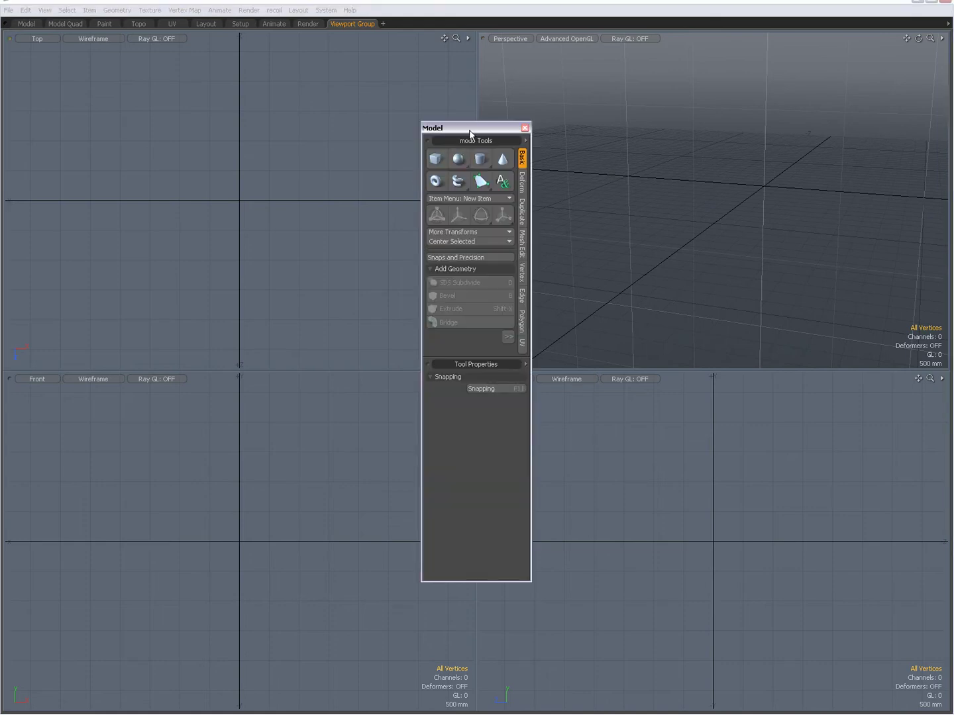
left_click_drag(471, 129, 92, 94)
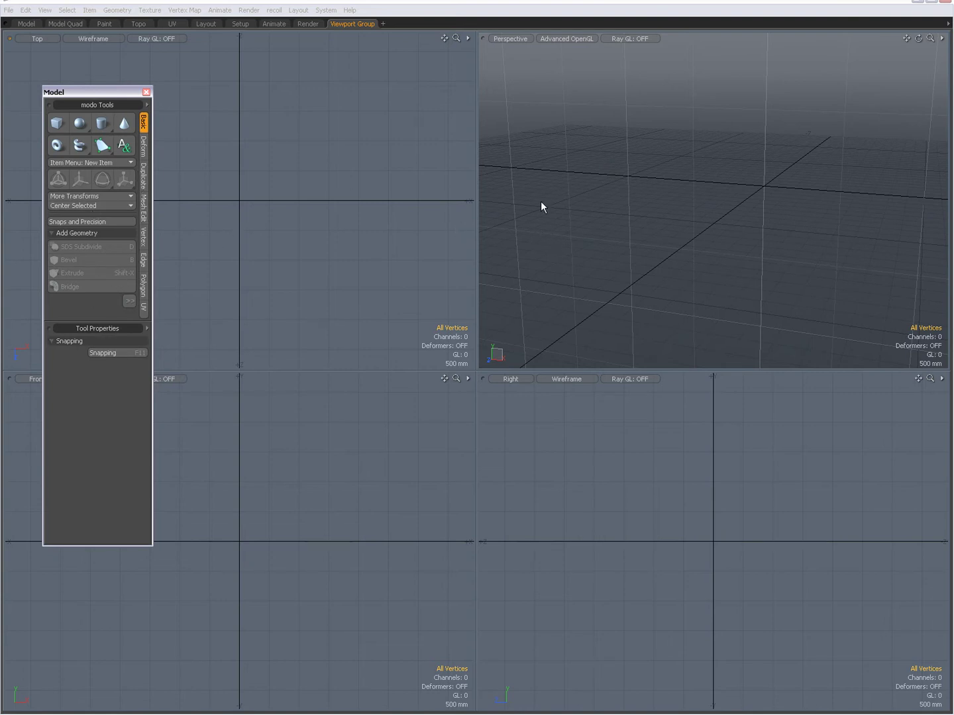
left_click(659, 188)
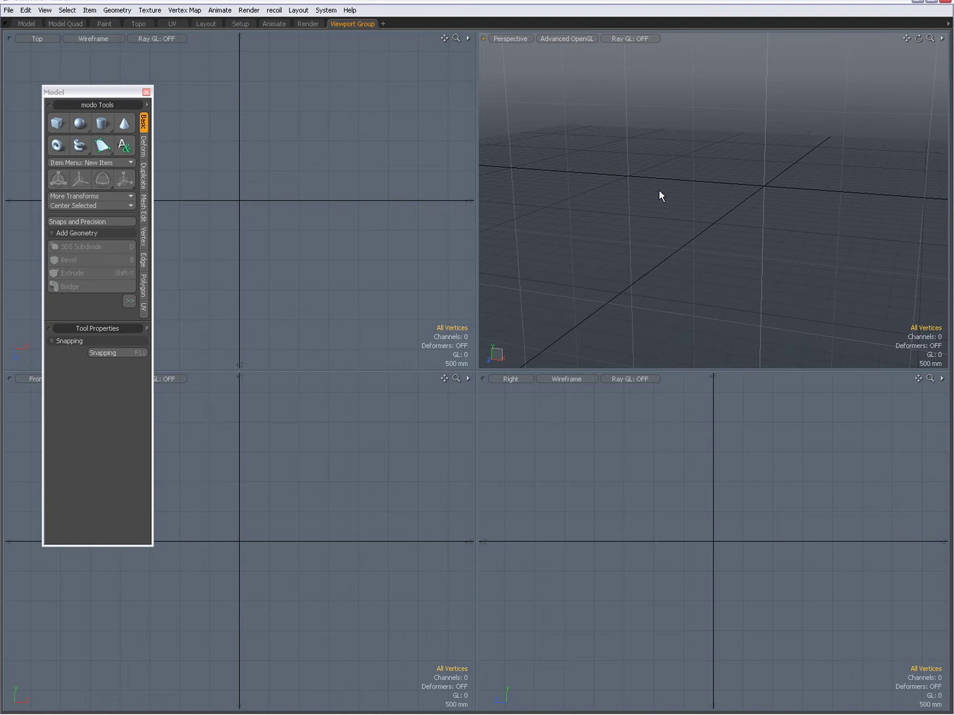
key("ctrl+space")
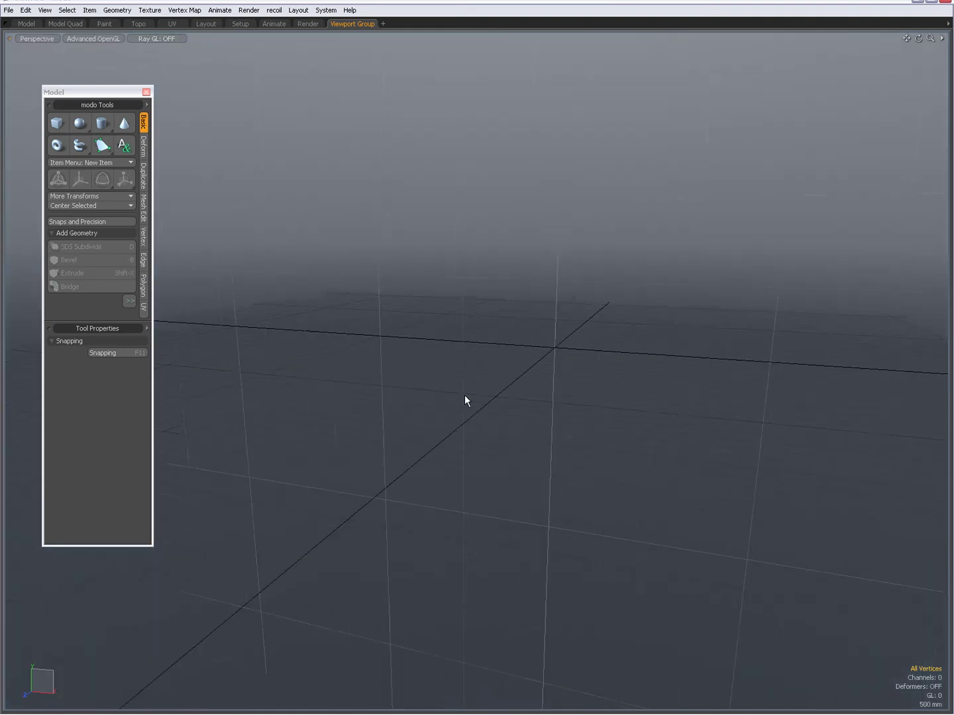
left_click(57, 122)
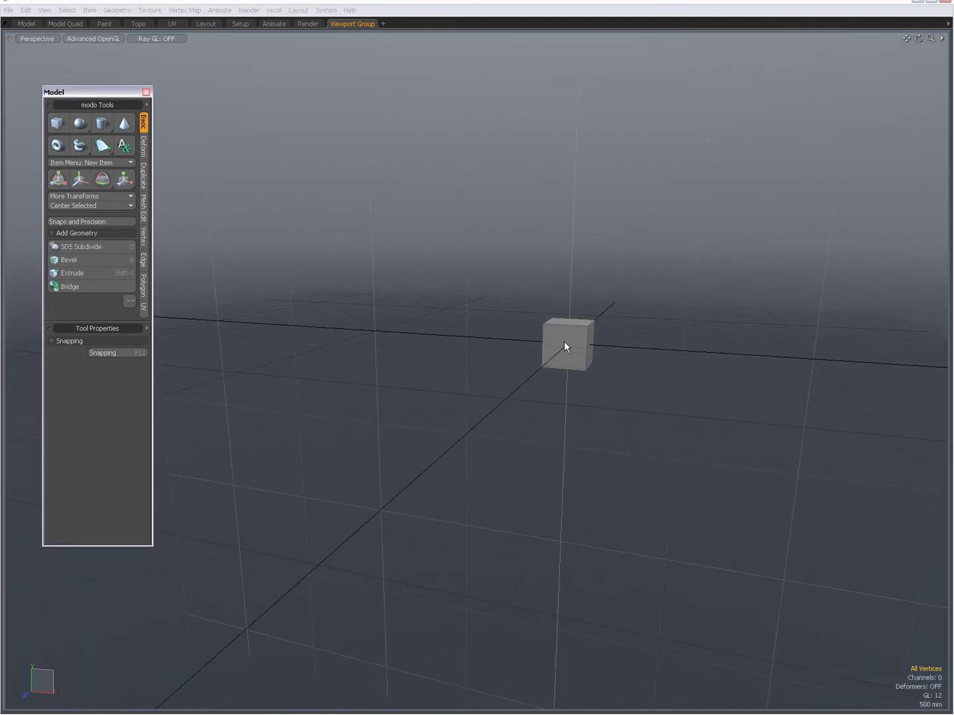
scroll(563, 341, "up", 10)
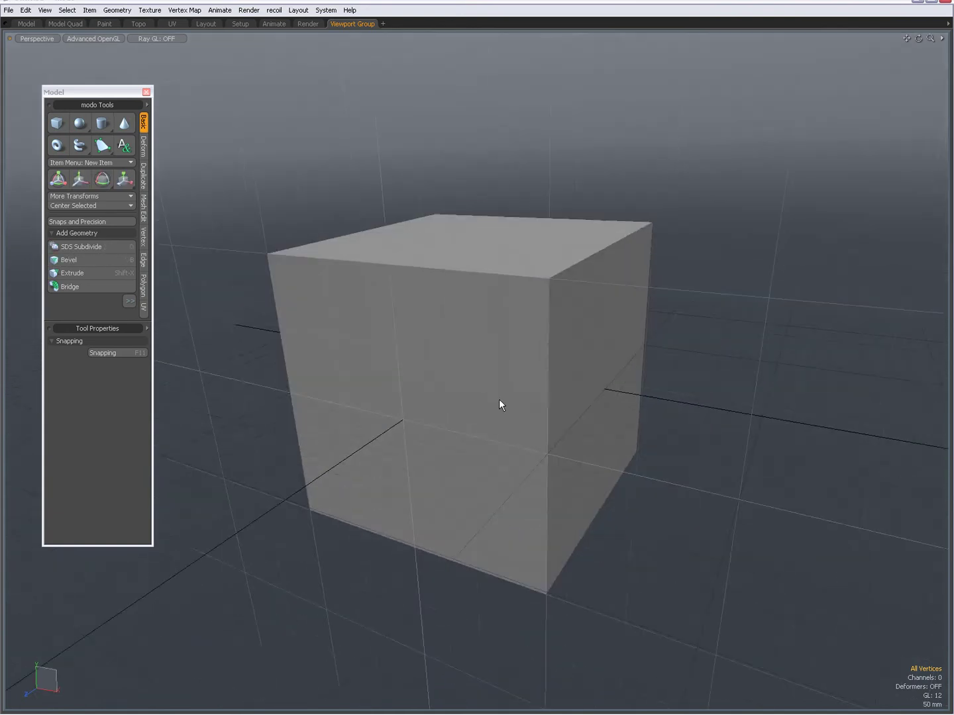
Close the floating Model and Sculpt palettes
left_click(146, 92)
mouse_move(489, 130)
left_mouse_down()
mouse_move(451, 140)
mouse_move(90, 132)
left_mouse_up()
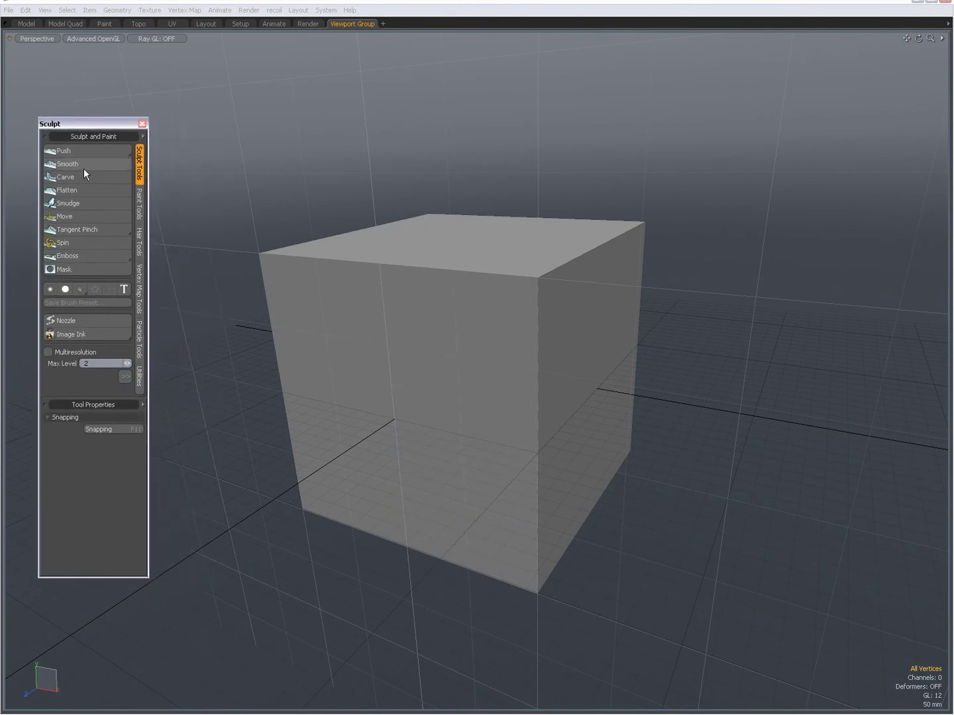
key("ctrl+shift+m")
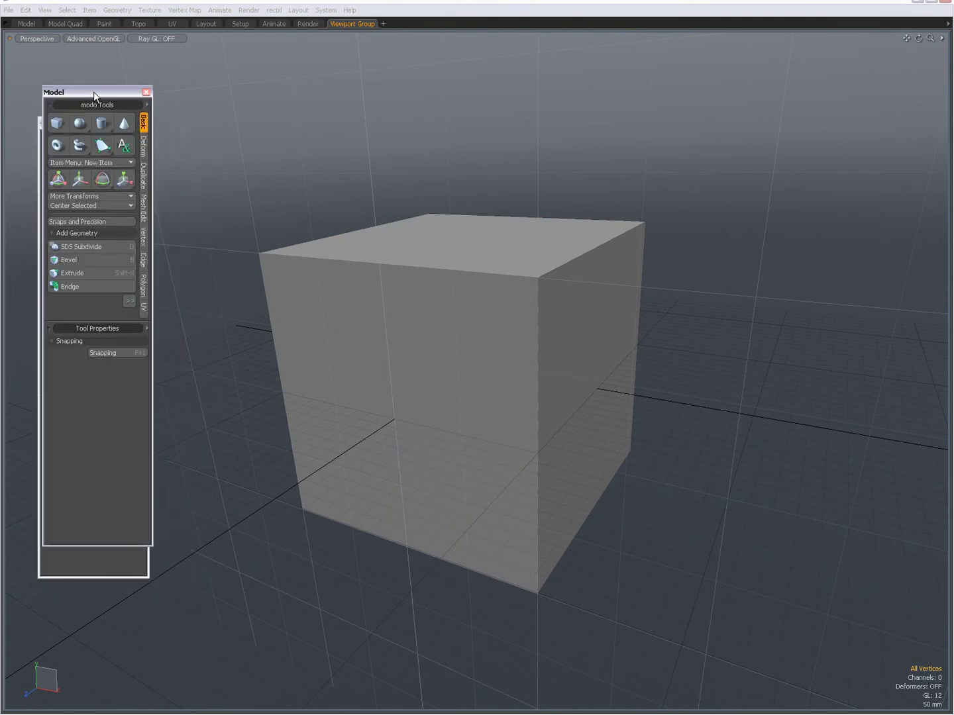
left_click_drag(94, 92, 219, 124)
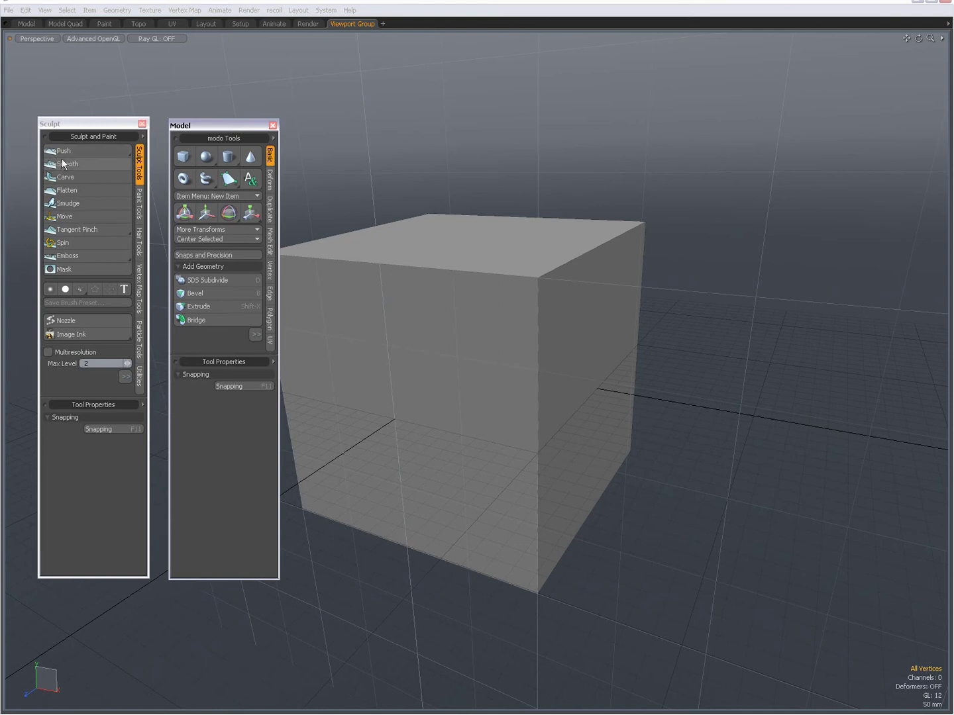
left_click(272, 126)
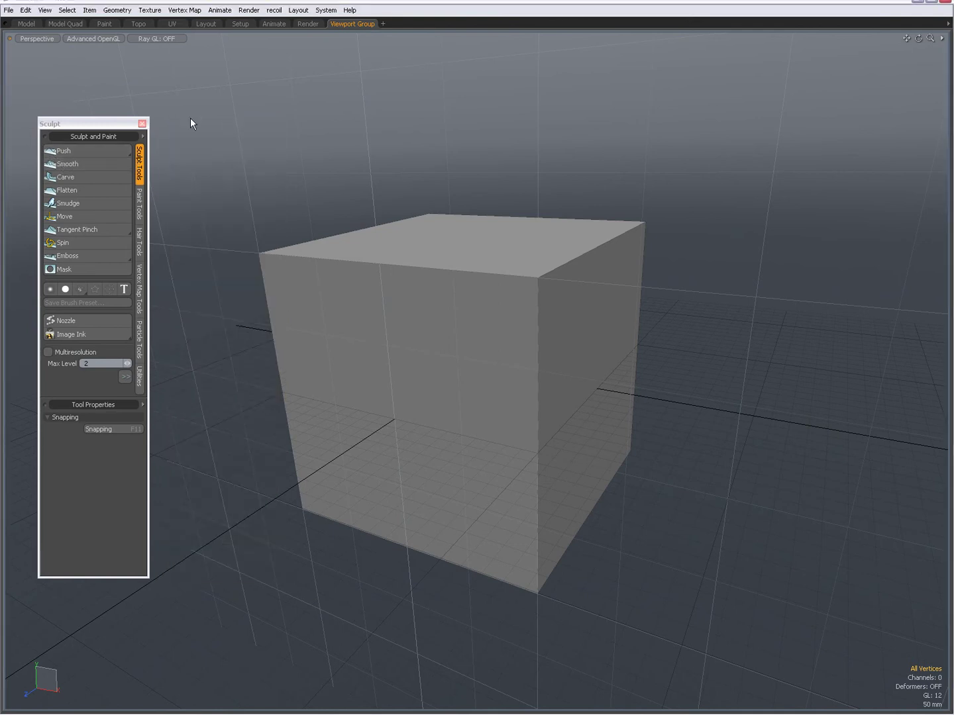
left_click(141, 124)
Open and close the Animate Tools, Command History (Shift+F5) and Presets (F6) palettes
key("ctrl+shift+a")
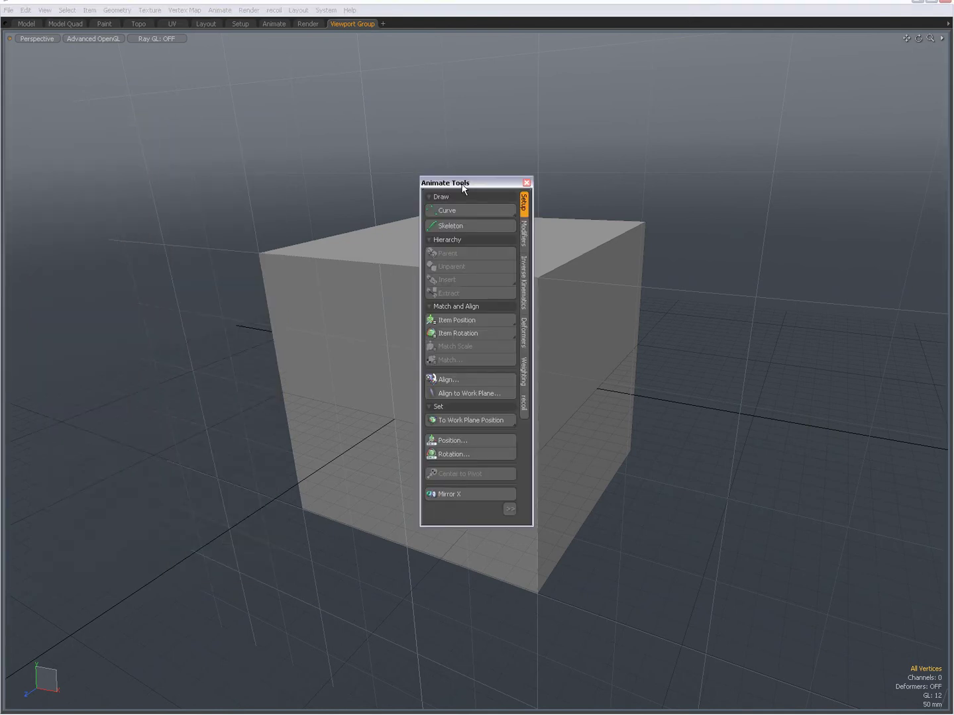
left_click_drag(463, 188, 99, 137)
left_click(166, 133)
key("shift+F5")
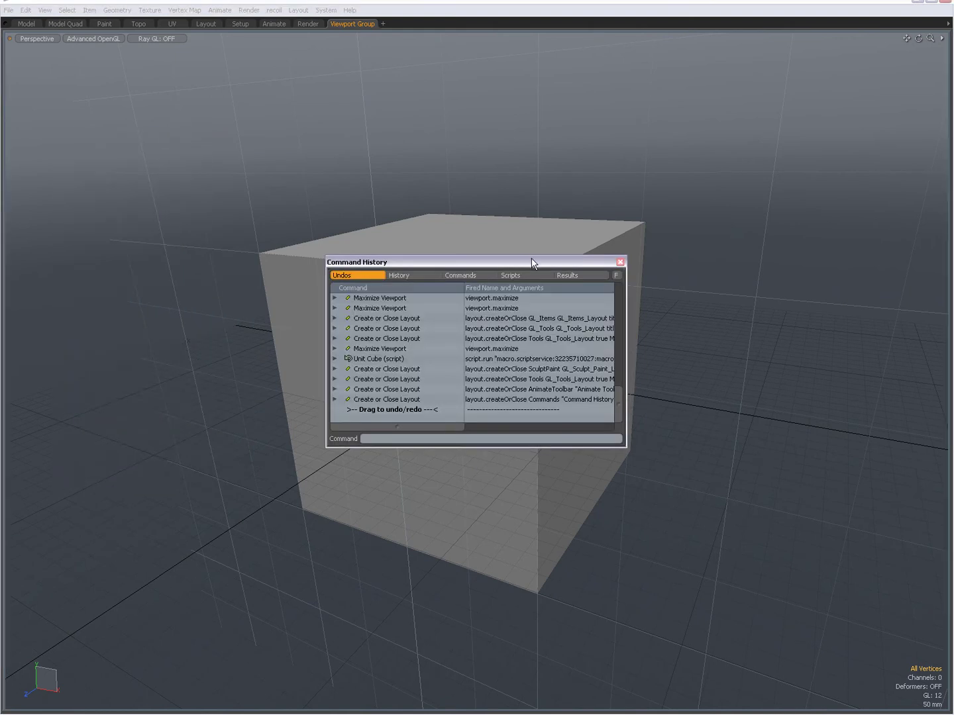
left_click_drag(533, 262, 254, 86)
left_click(339, 88)
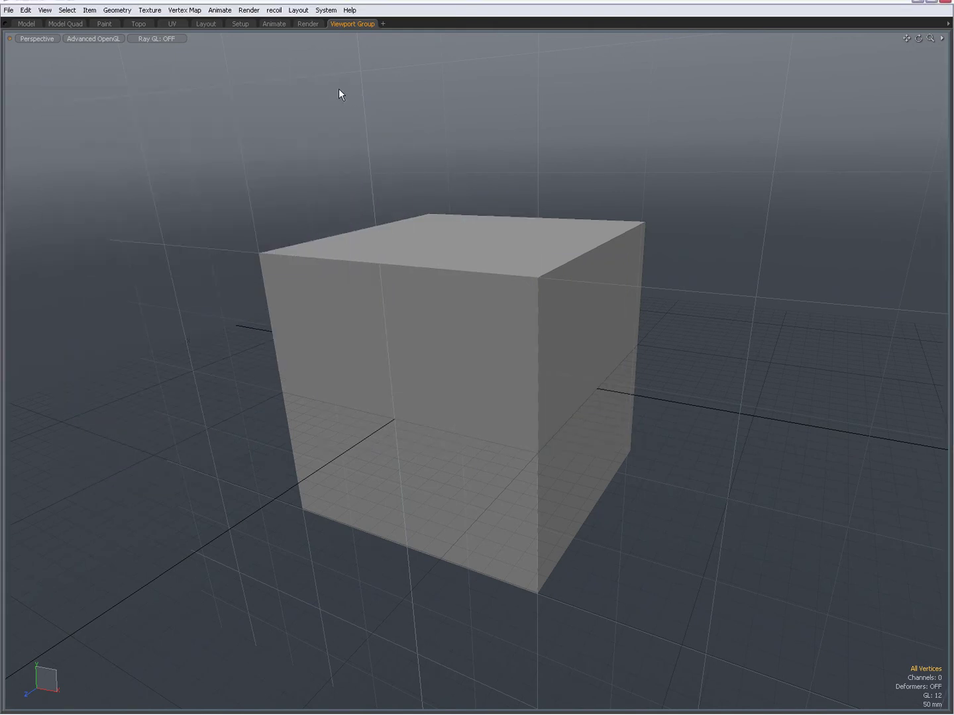
key("F6")
left_click(709, 172)
Show the Model Quad layout and widen the right-hand Items, Properties and Command History panels
left_click_drag(393, 335, 479, 336, "alt")
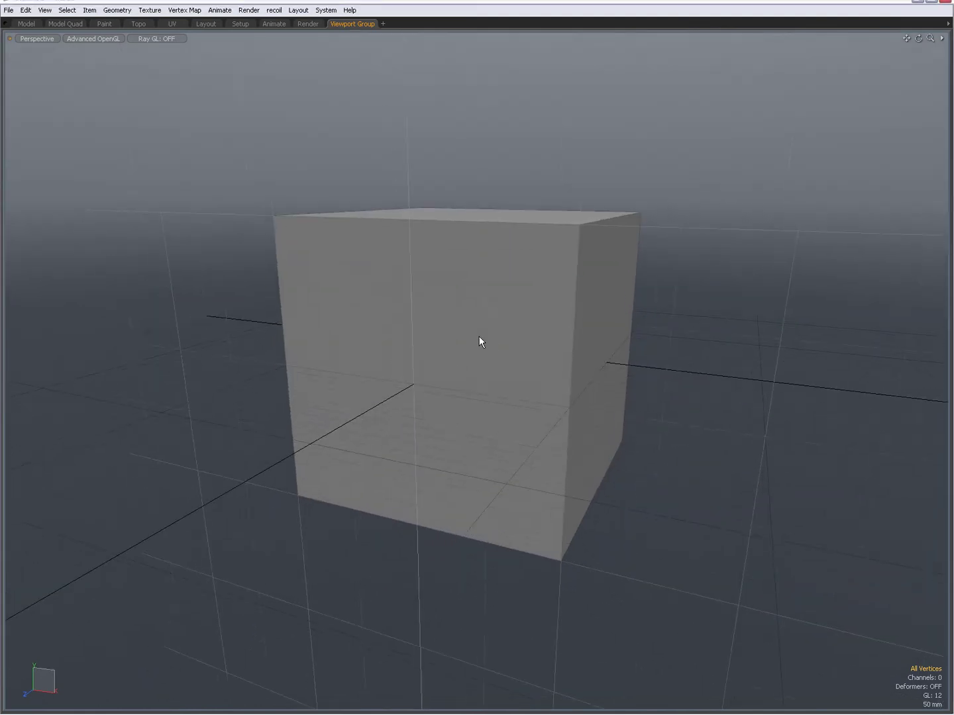
left_click(69, 24)
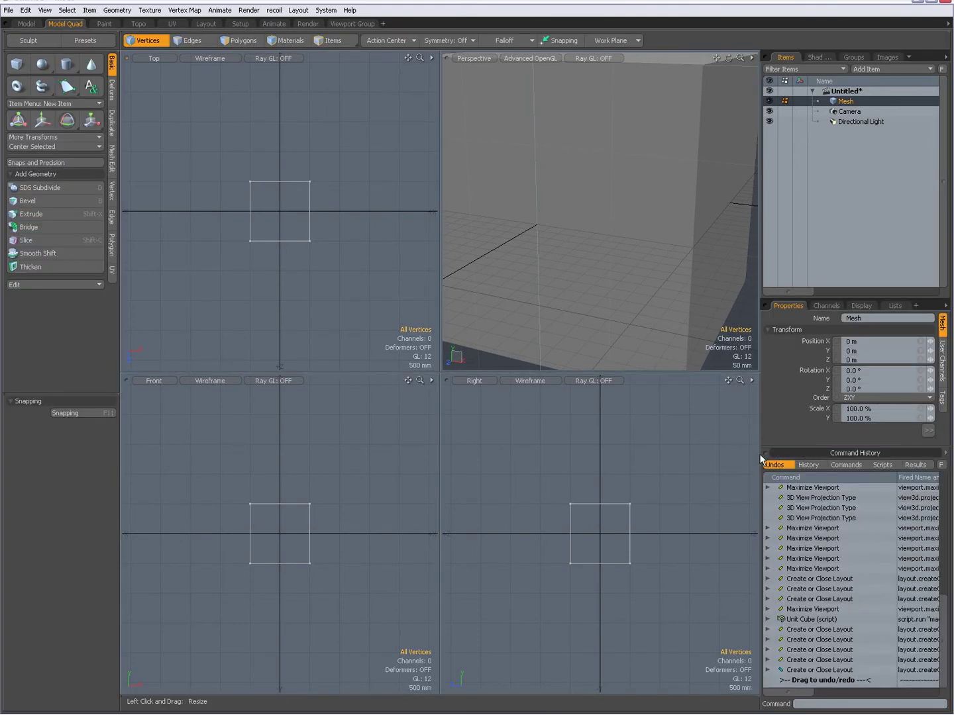
left_click_drag(760, 457, 644, 450)
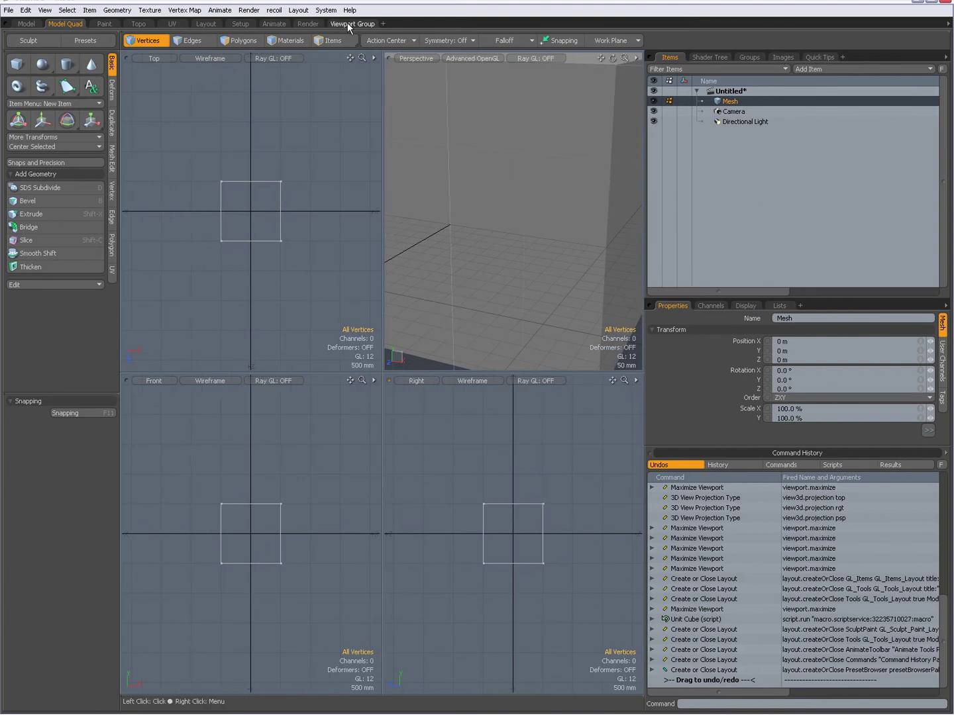
Create a new empty floating Default window via Layout > Windows > New Window
left_click(298, 10)
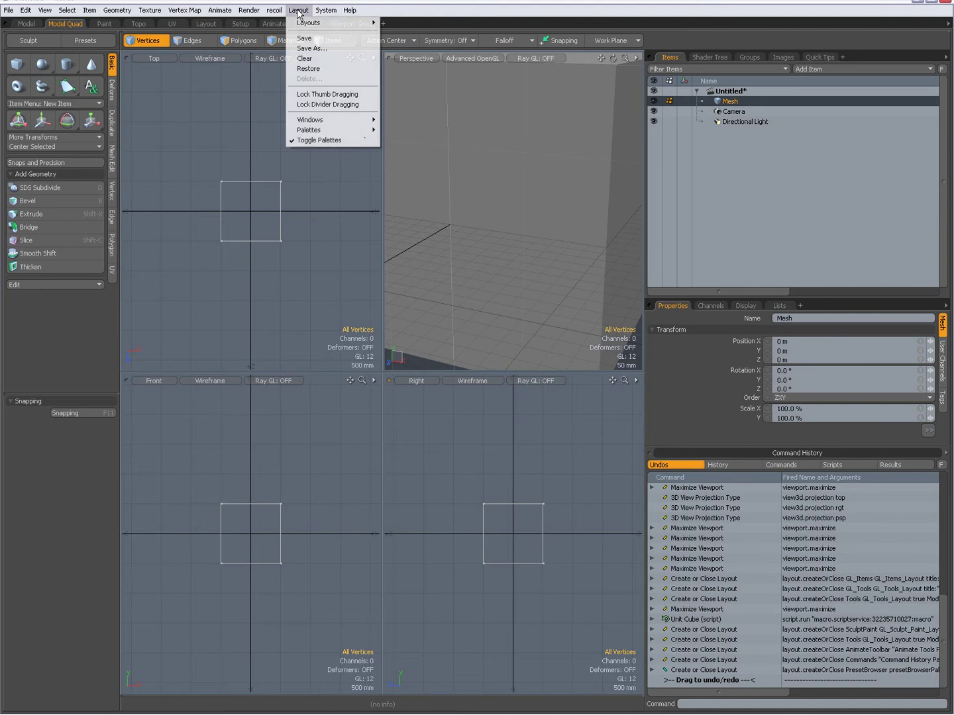
mouse_move(308, 121)
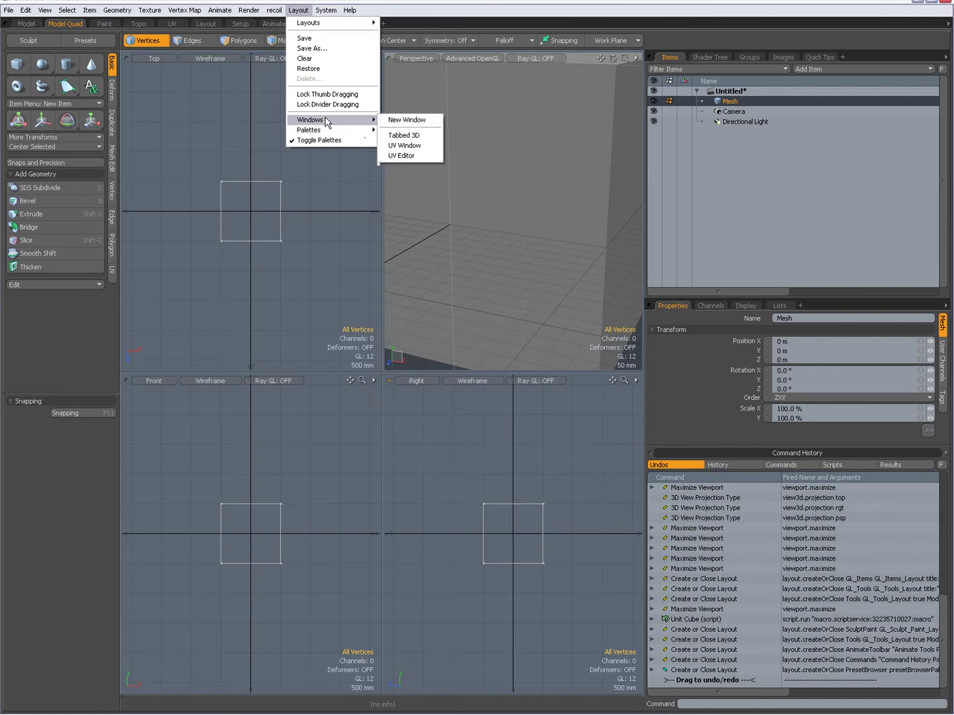
left_click(396, 123)
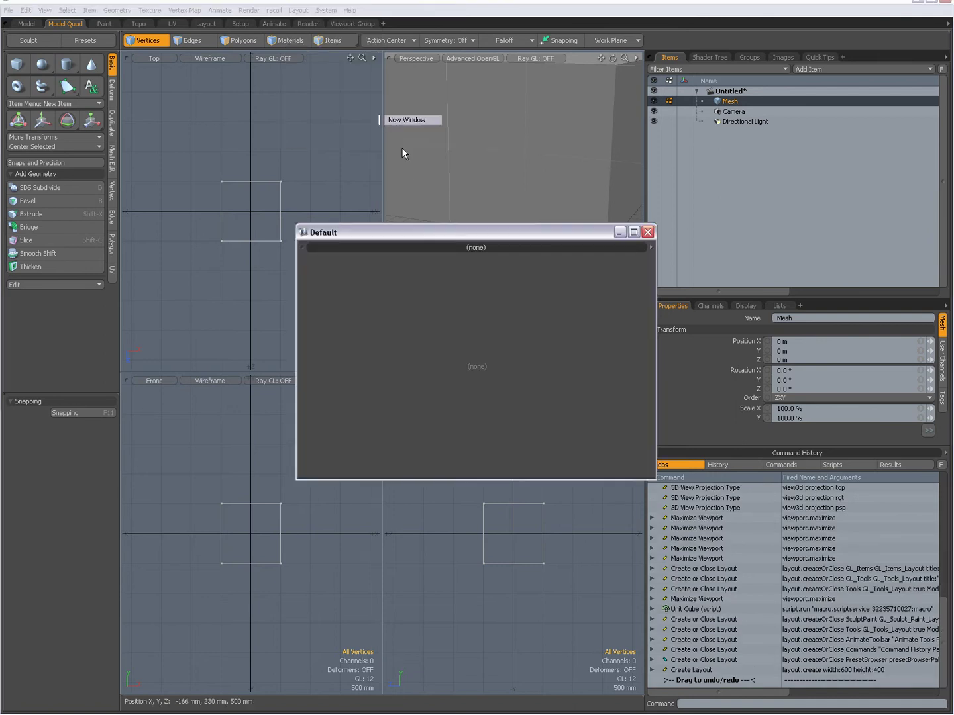
Minimize, reposition and restore the Default window over the quad viewports
left_click(618, 234)
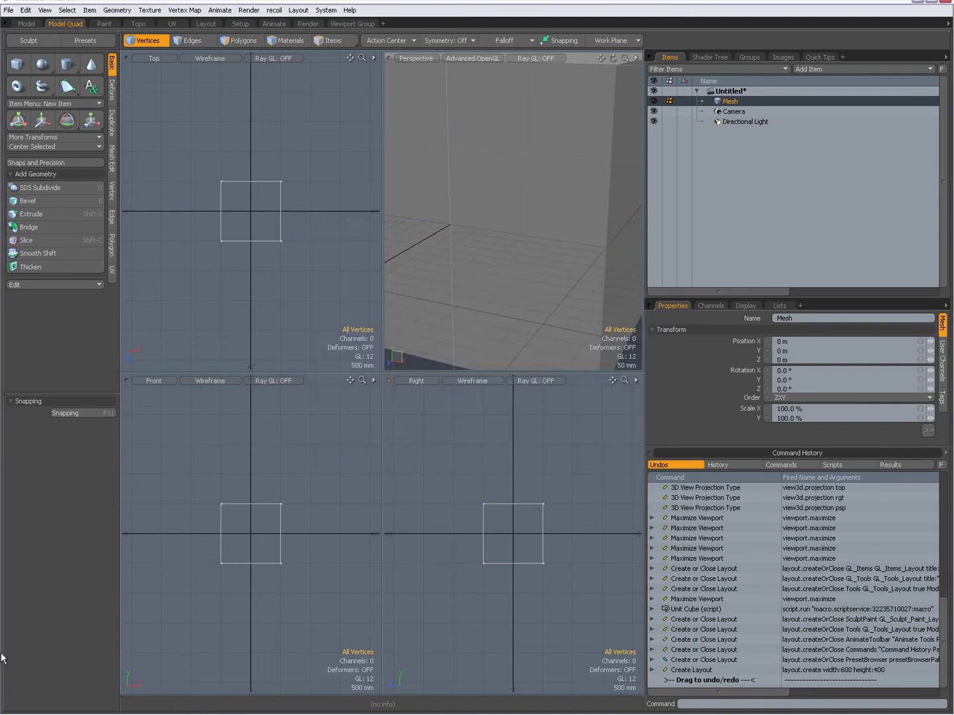
left_click_drag(10, 694, 199, 246)
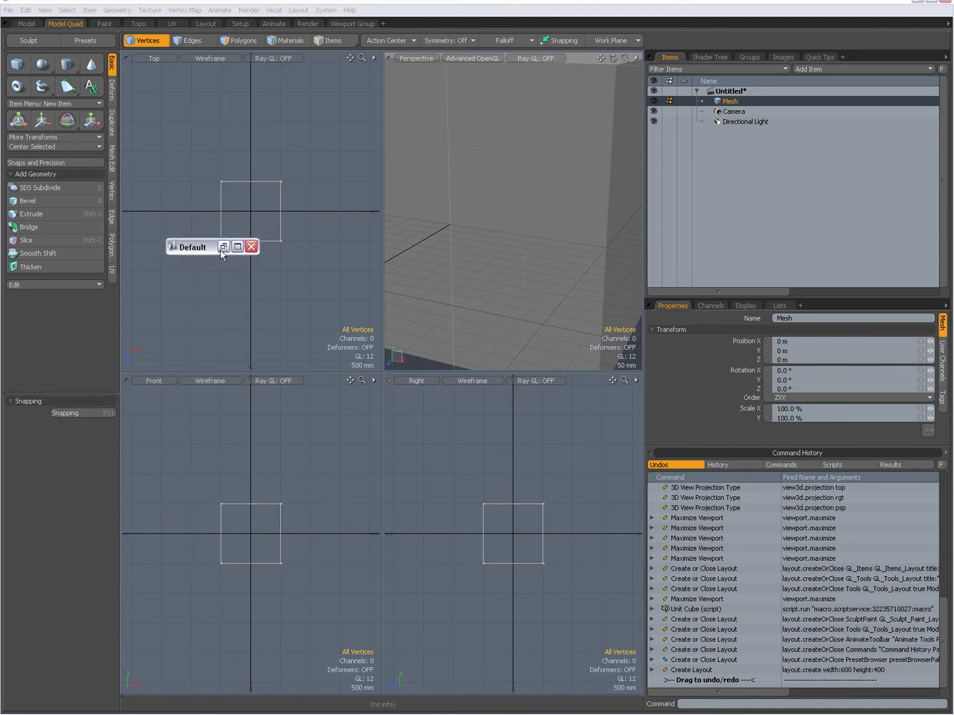
left_click(223, 247)
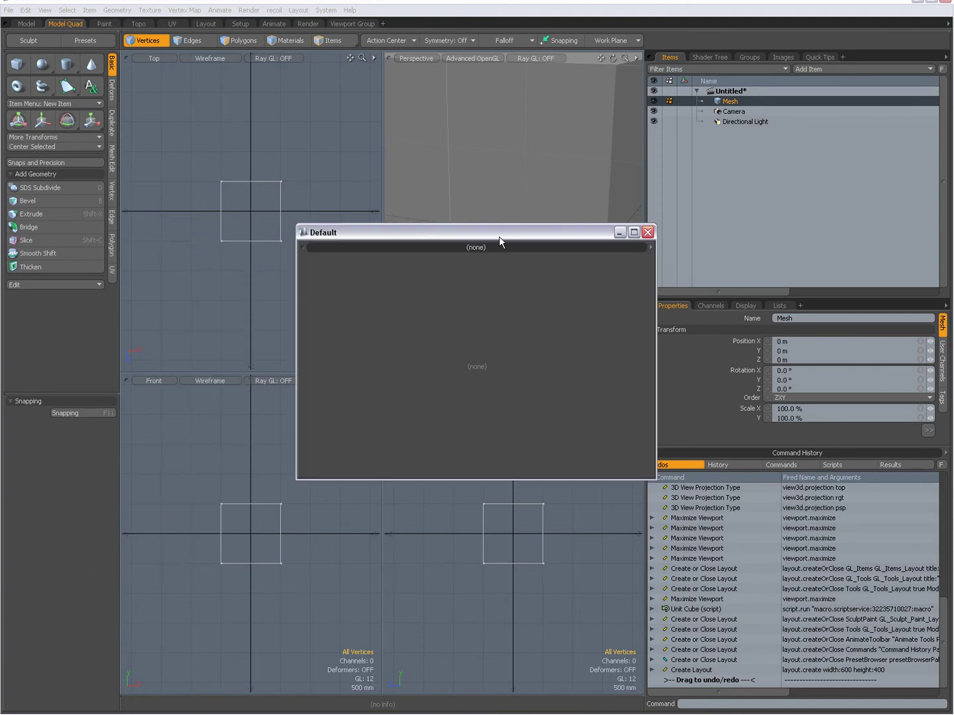
left_click(619, 233)
left_click_drag(190, 251, 218, 263)
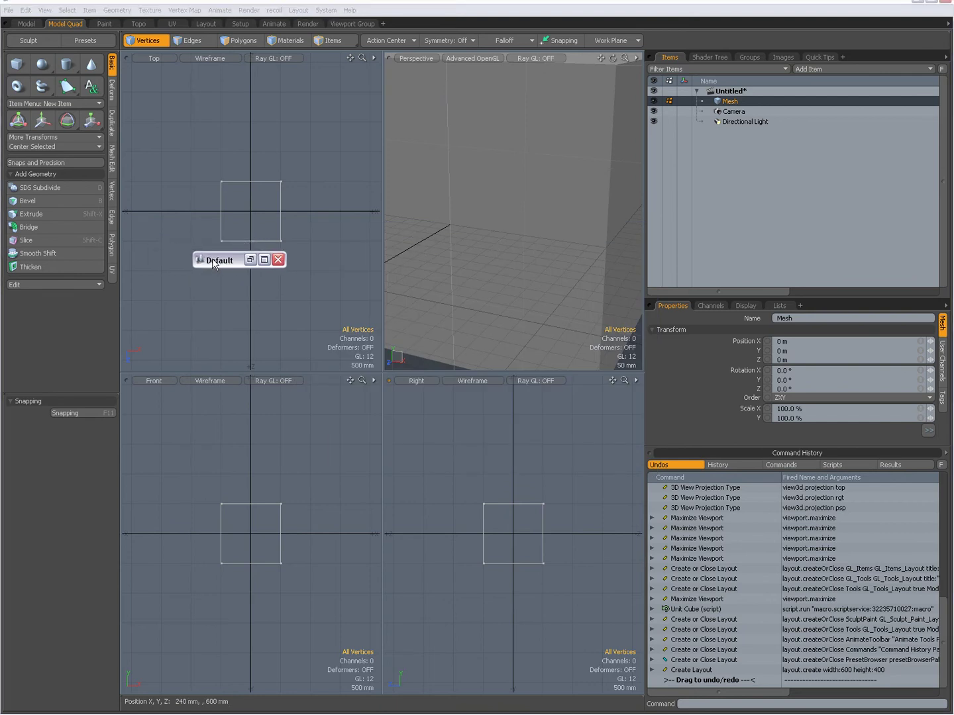
left_click(250, 259)
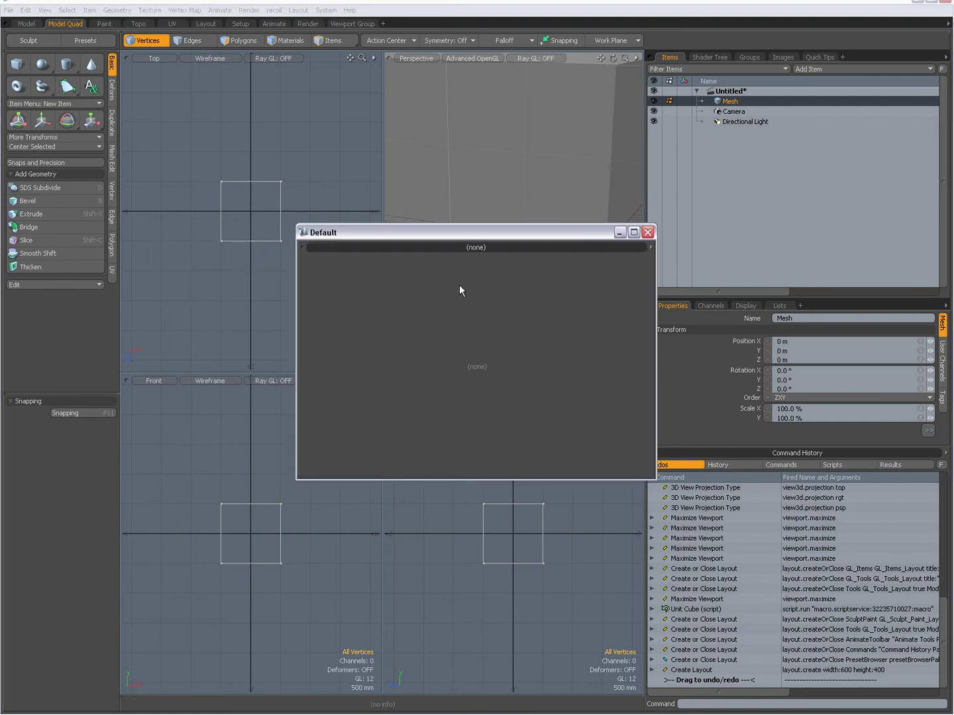
Load modo Tools into the Default window and select its Restore Viewport entry in Command History
left_click(651, 248)
mouse_move(641, 349)
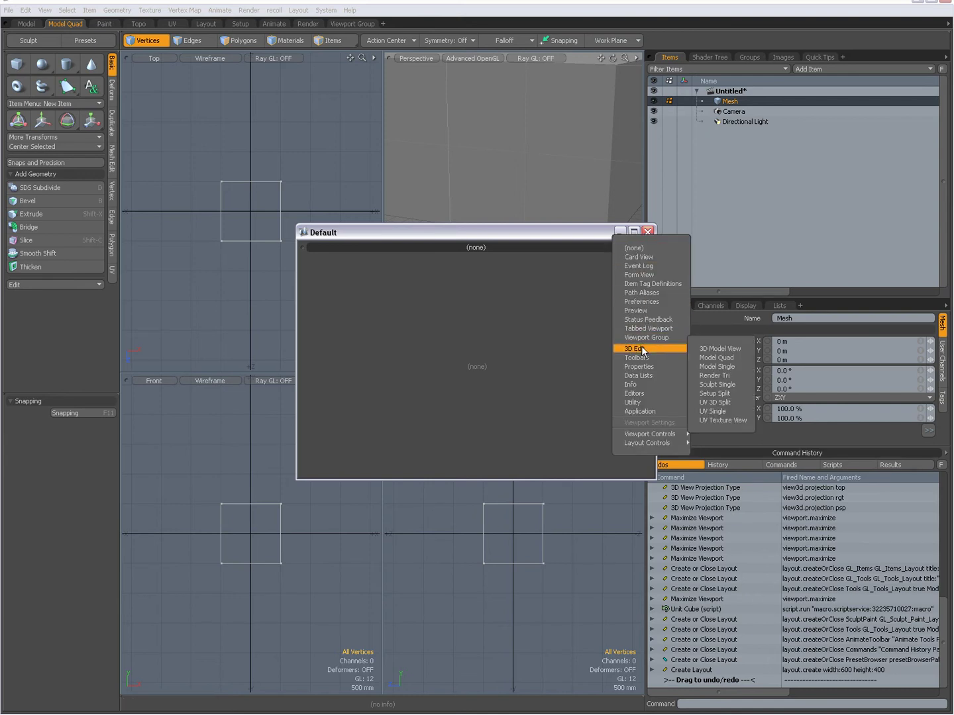
left_click(706, 361)
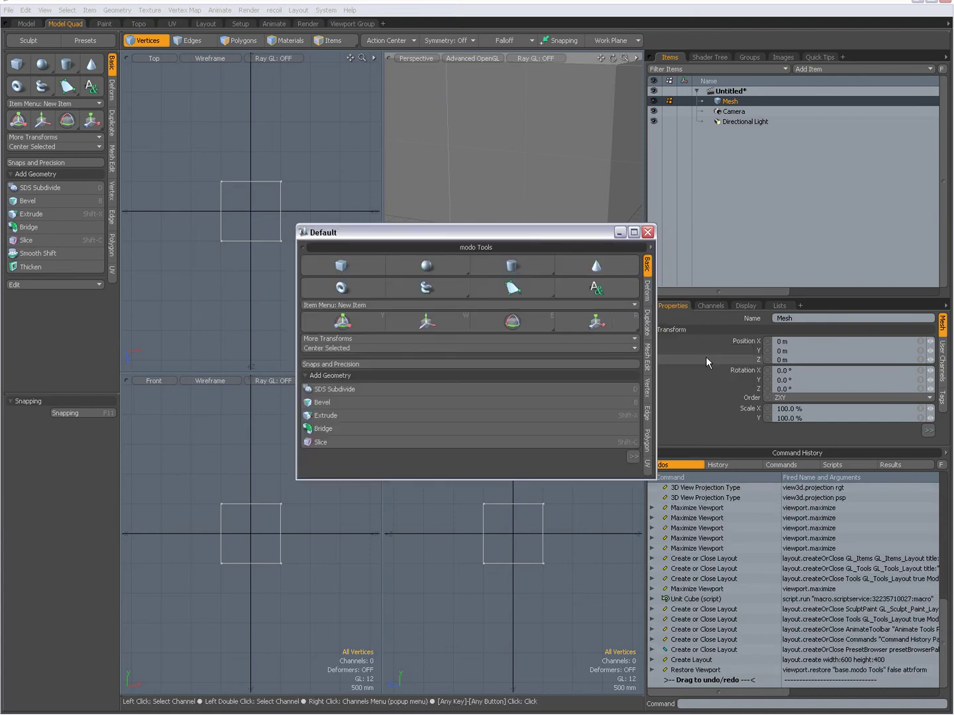
left_click(810, 668)
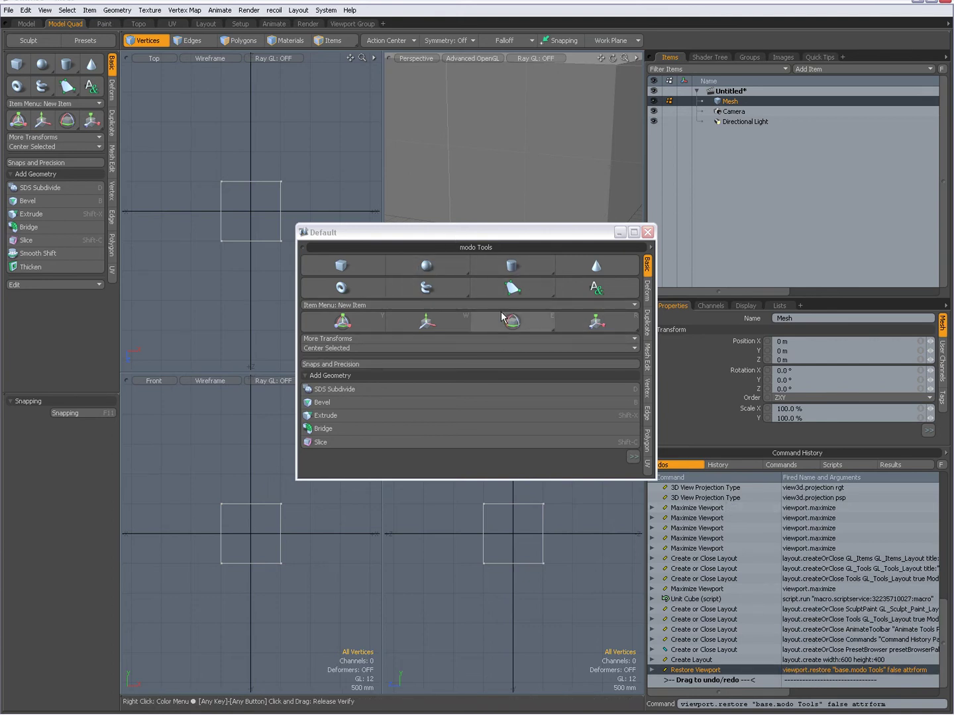
Map the Restore Viewport command to Ctrl+Alt+Q, overwriting its old Model Quad assignment
right_click(813, 671)
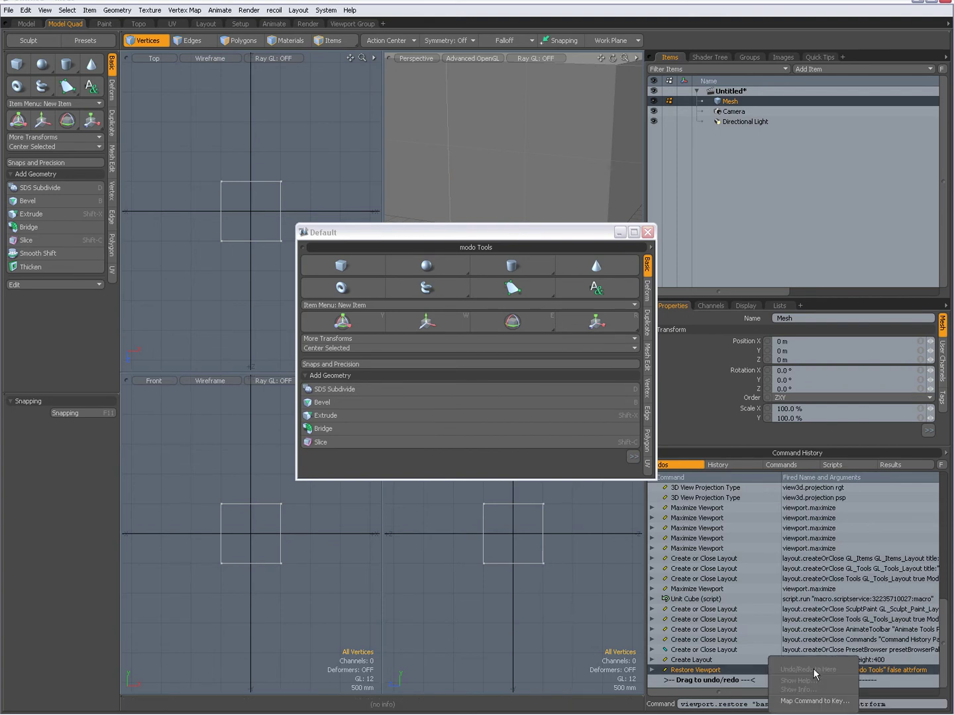
left_click(801, 701)
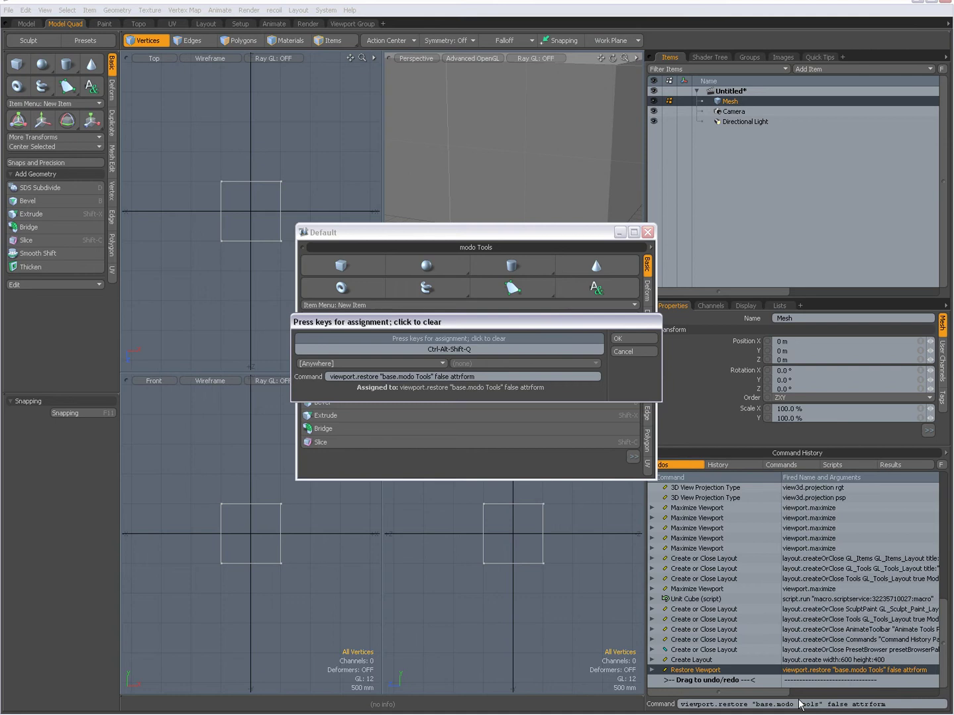
key("ctrl+alt+q")
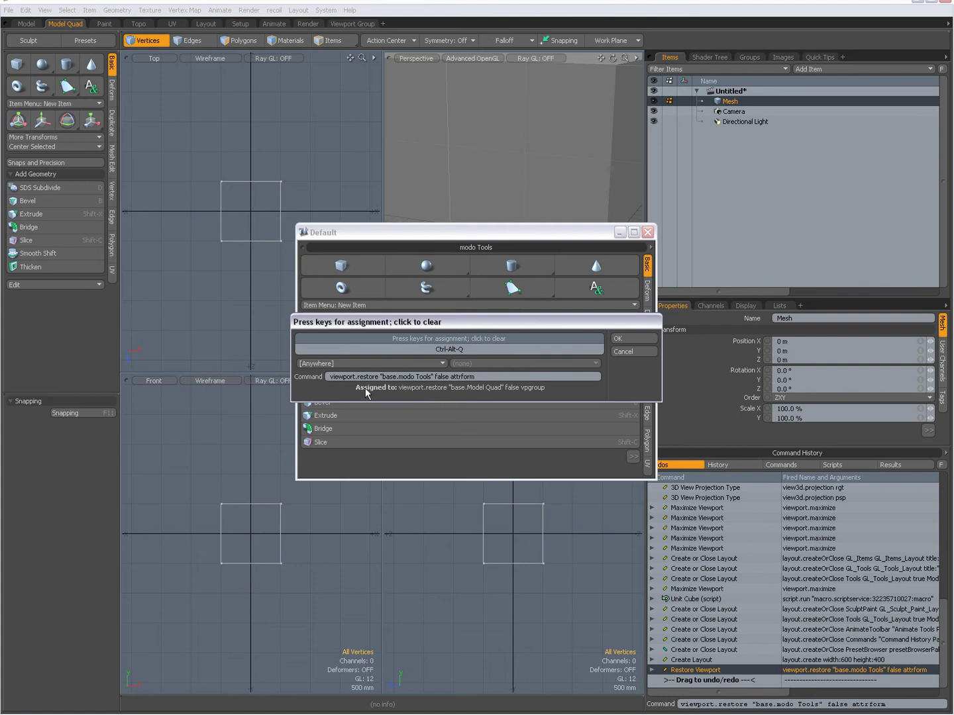
left_click(629, 338)
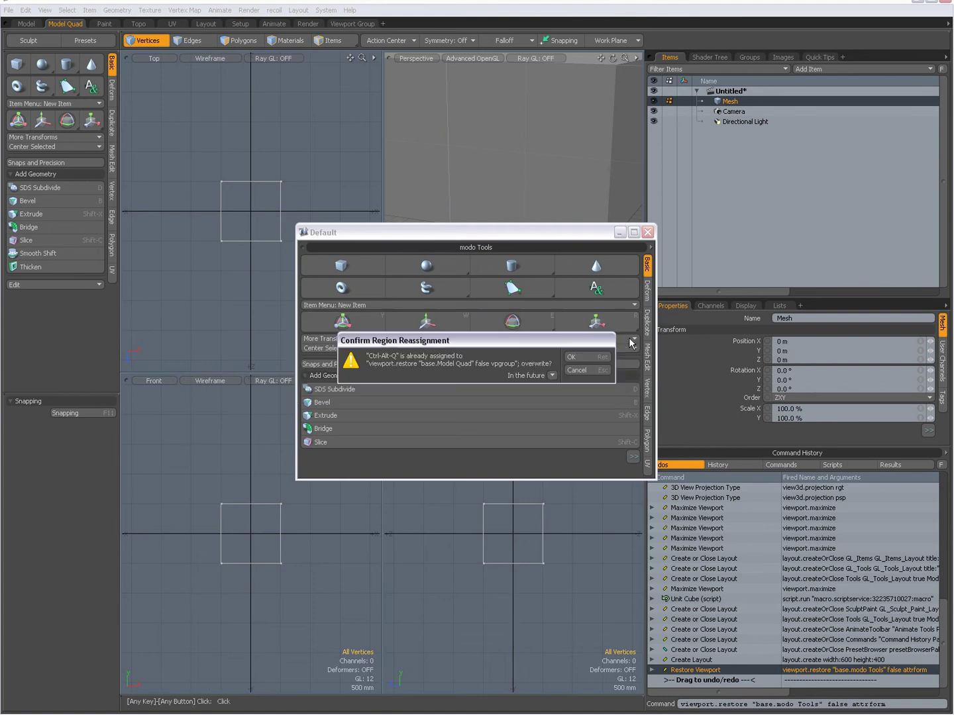
left_click(578, 357)
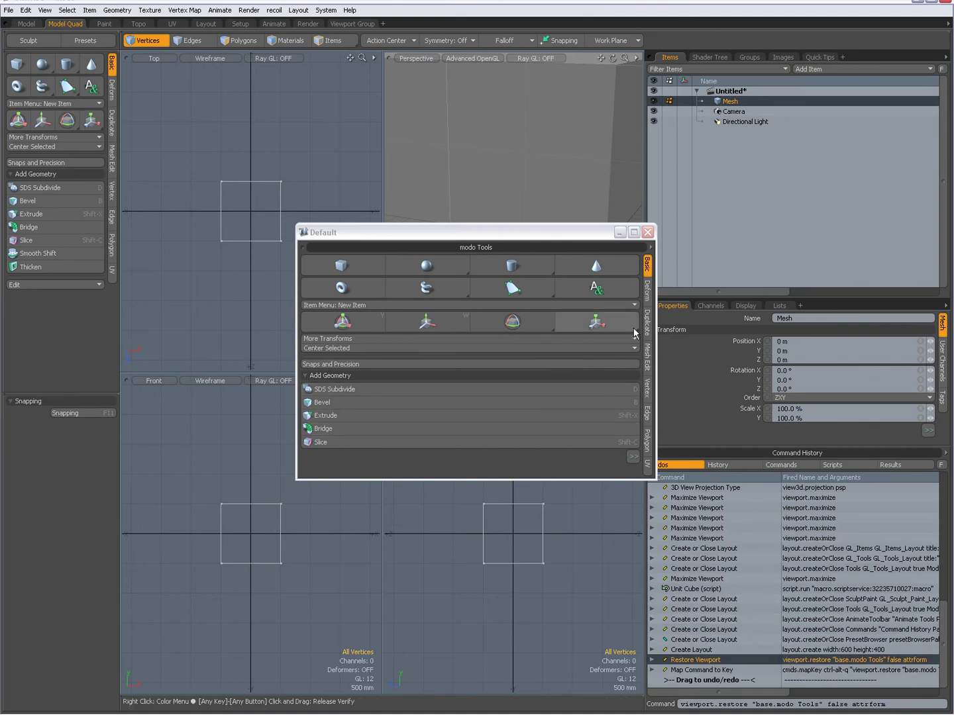
left_click(650, 248)
Switch the Default window to the Item List and select the newest Restore Viewport history row
mouse_move(647, 302)
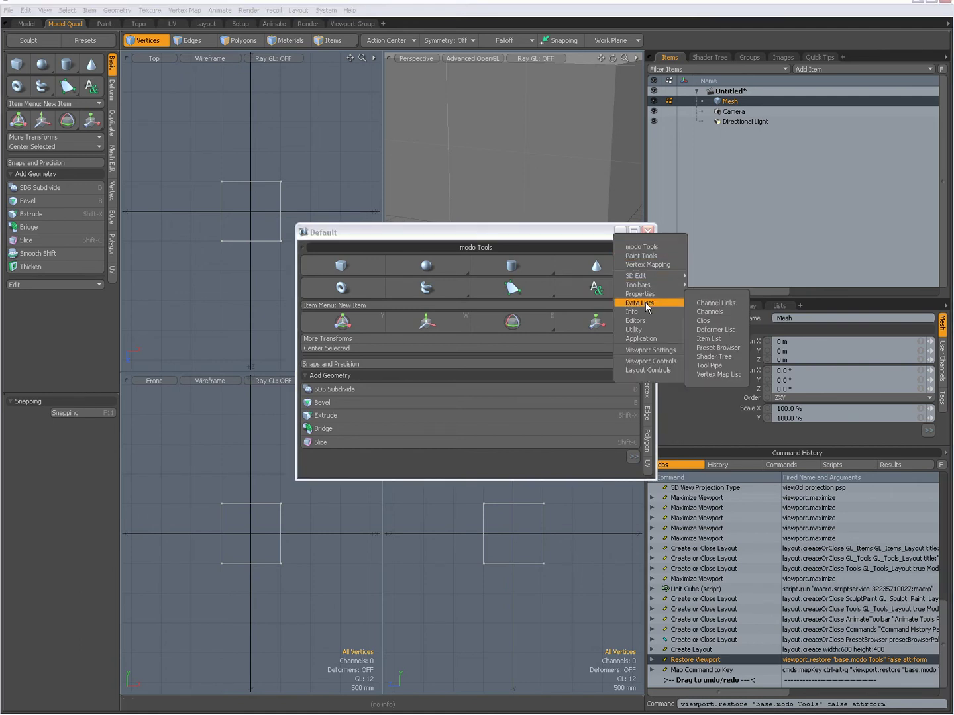
left_click(712, 337)
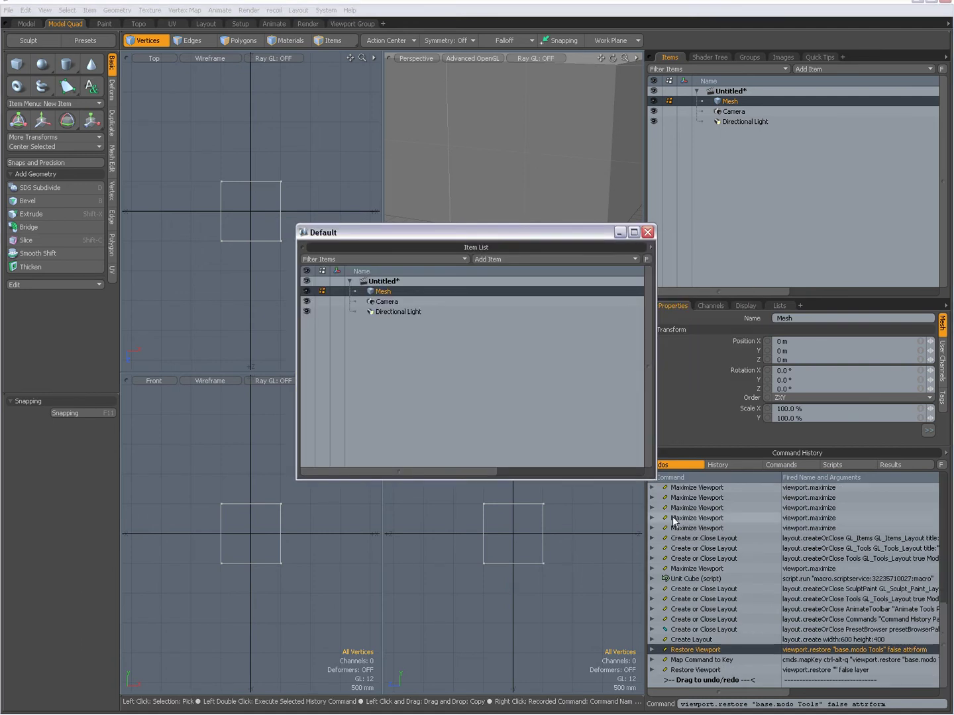
left_click(806, 670)
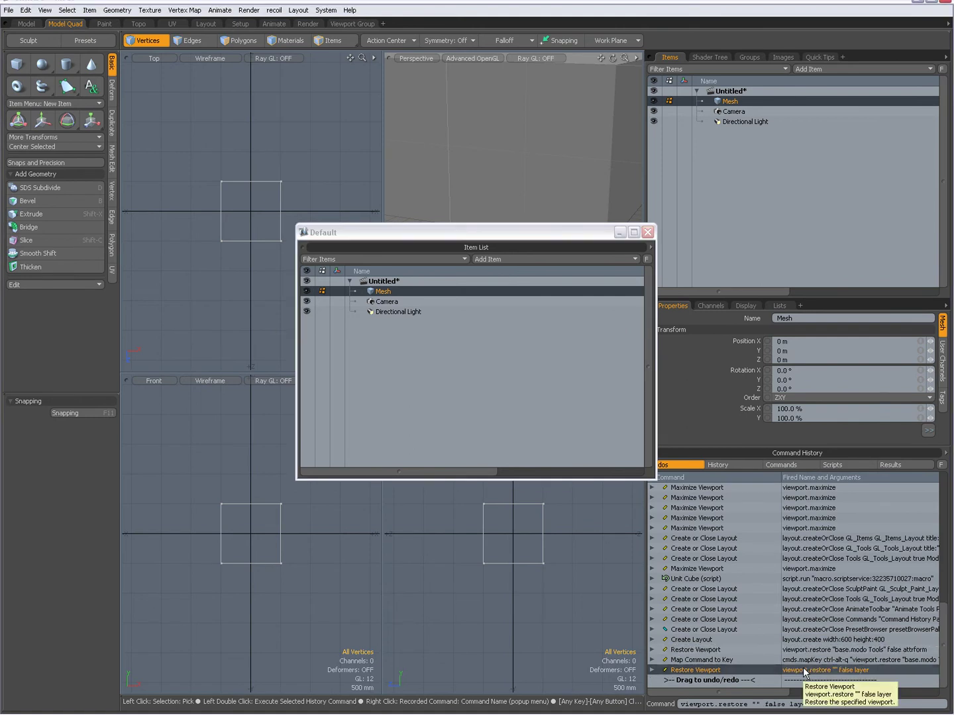
Map that Restore Viewport command to Ctrl+Alt+Shift+Q, overwriting the key's earlier use
right_click(802, 670)
left_click(799, 700)
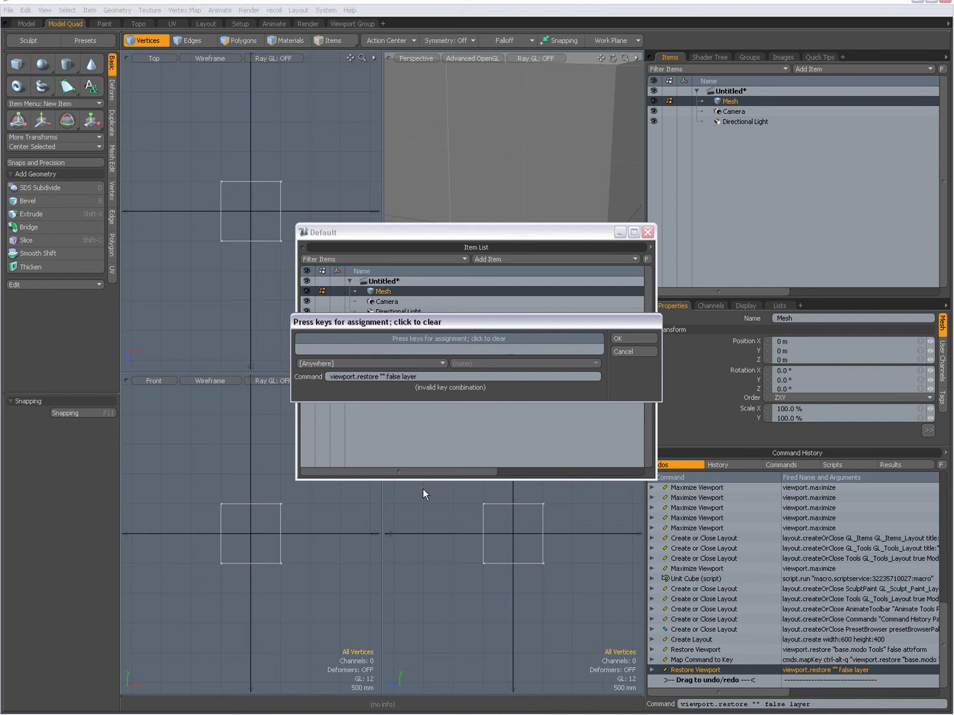
key("ctrl+alt+shift+q")
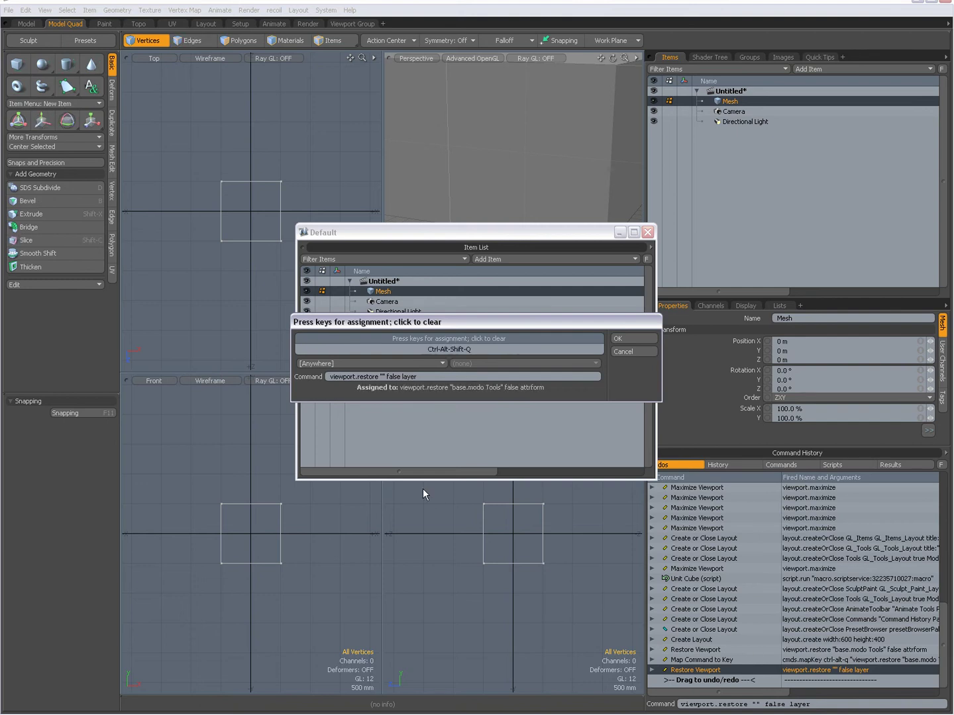
left_click(626, 339)
left_click(580, 355)
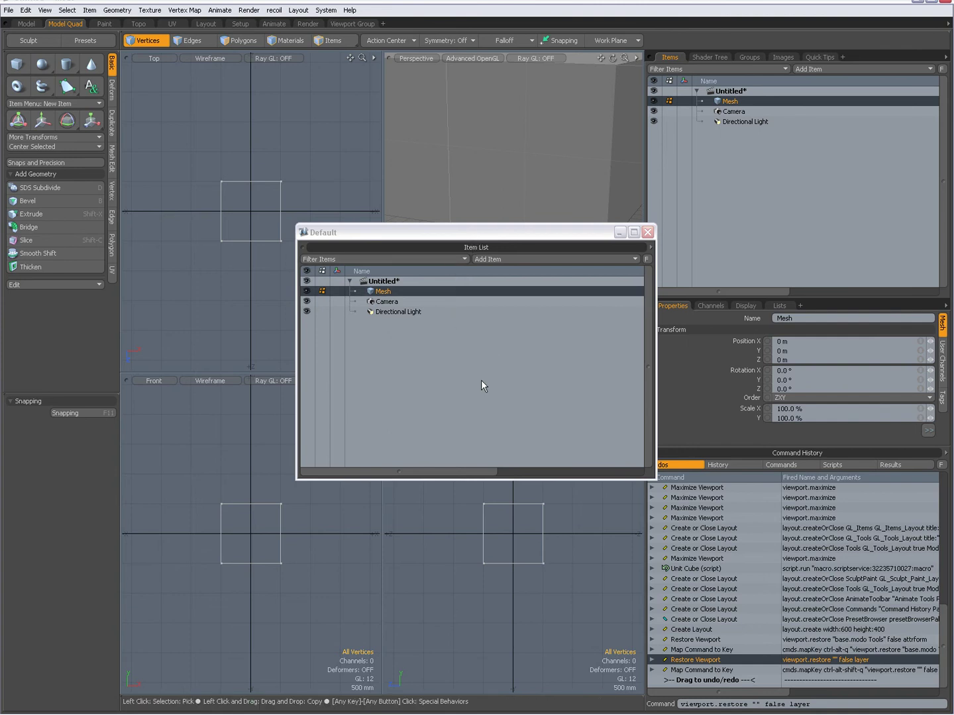
key("ctrl+alt+q")
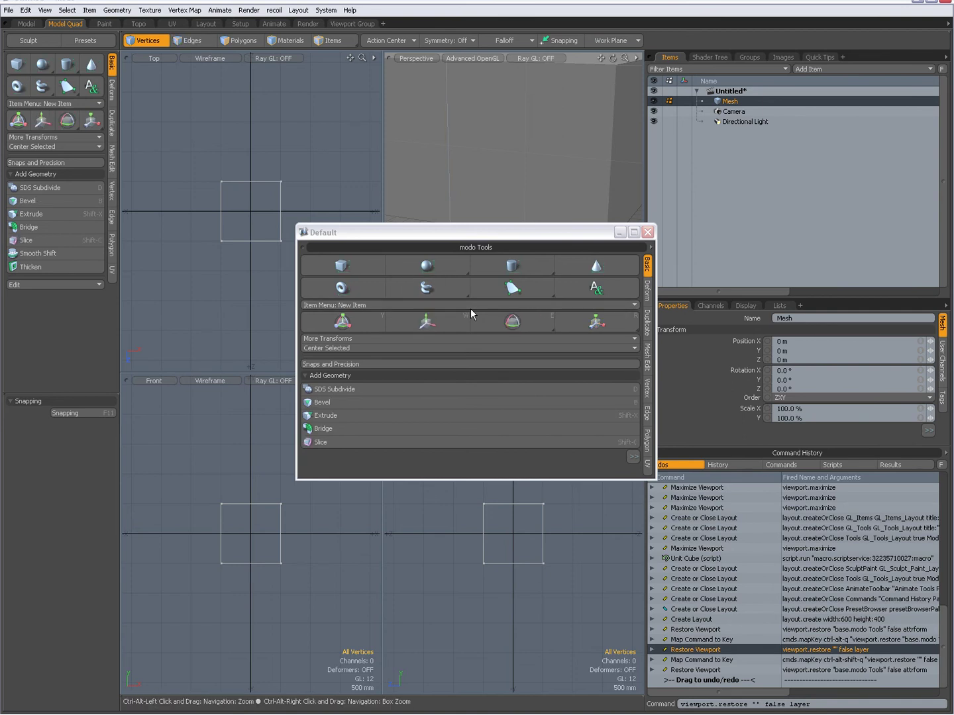
key("ctrl+alt+shift+q")
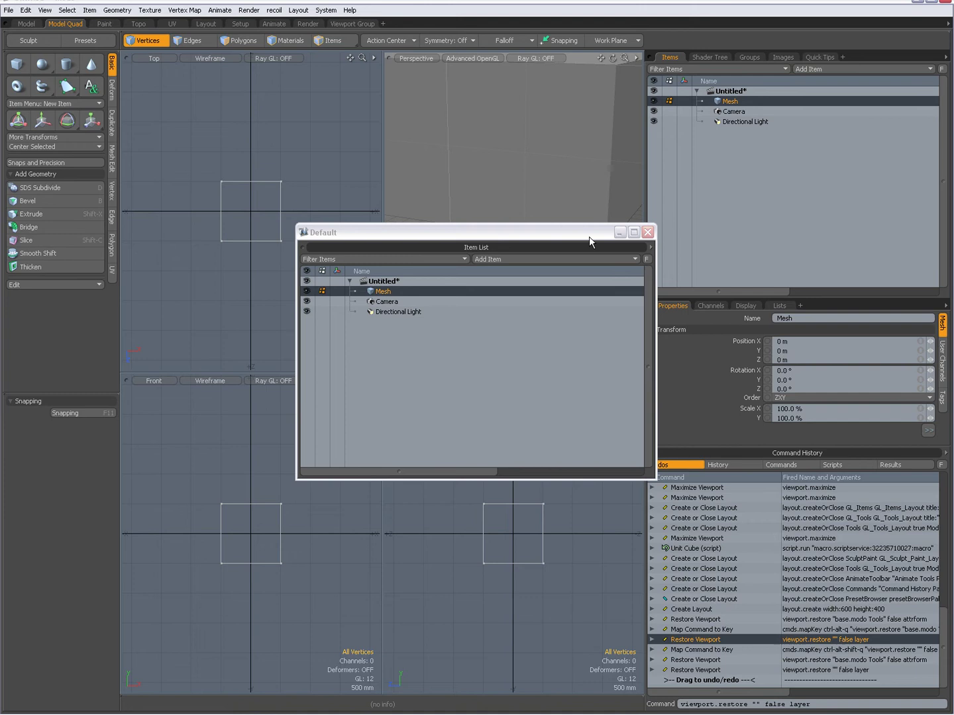
Minimize Default, swap the Perspective pane to modo Tools with Ctrl+Alt+Q, then back to 3D Model View
left_click(620, 232)
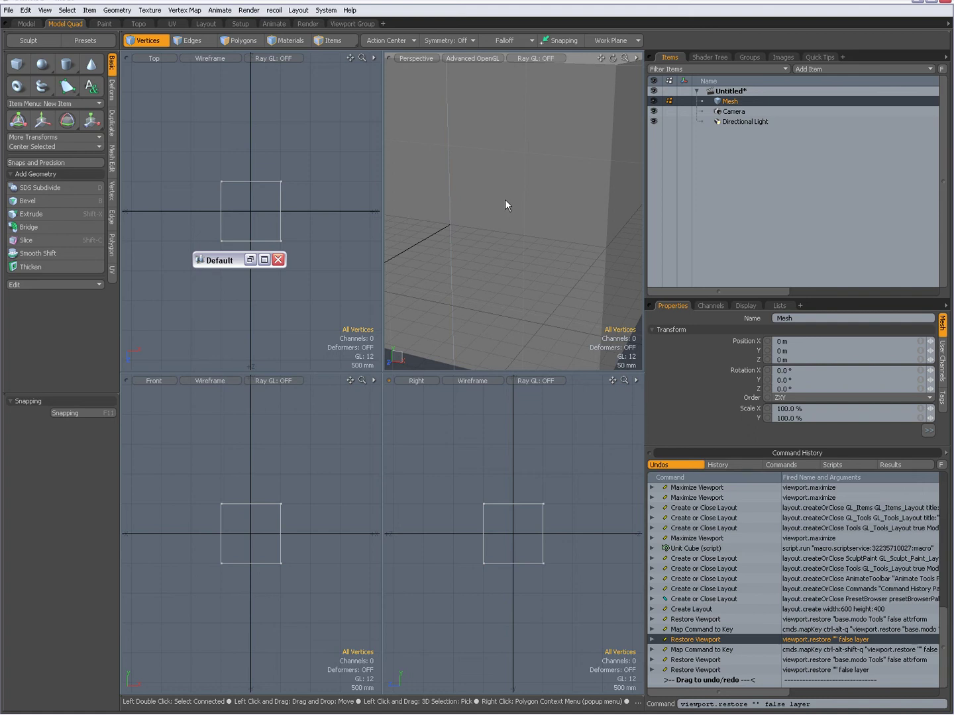
key("ctrl+alt+q")
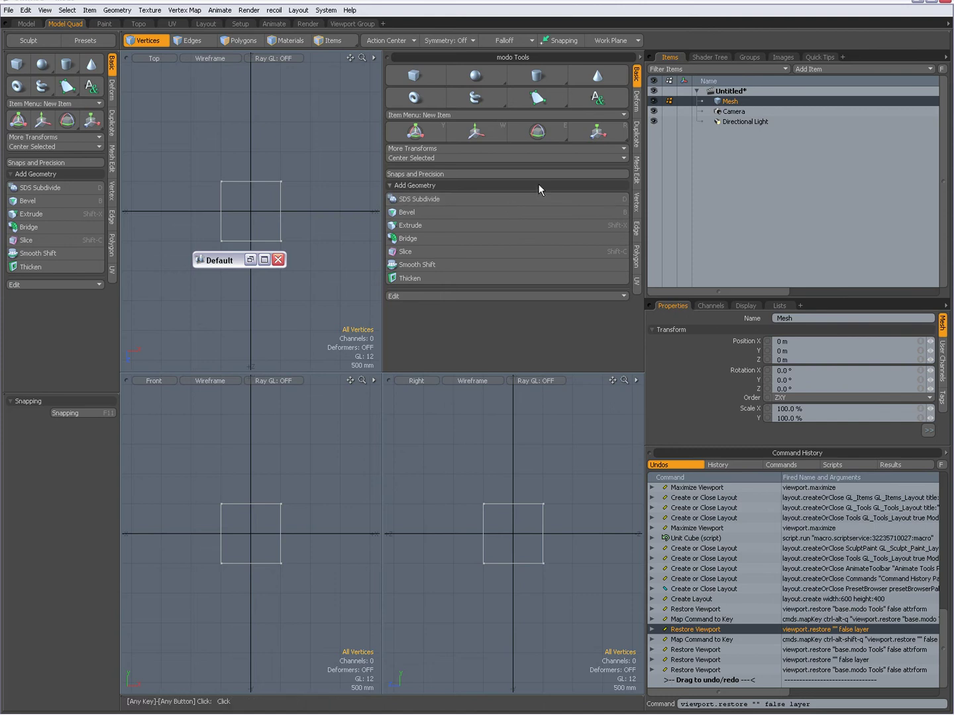
left_click(640, 58)
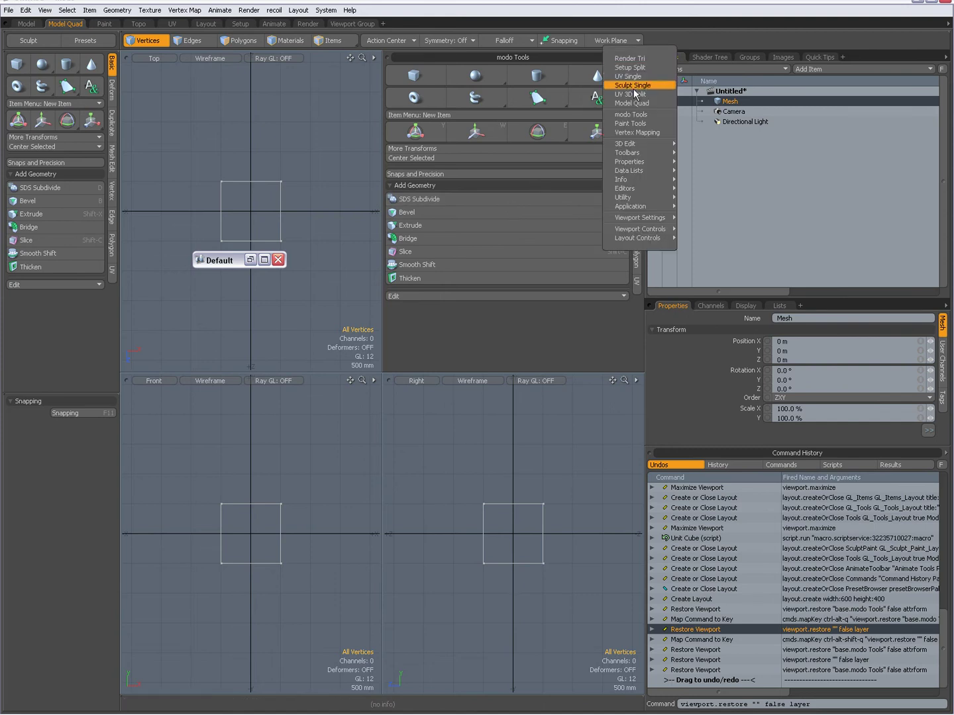
mouse_move(639, 142)
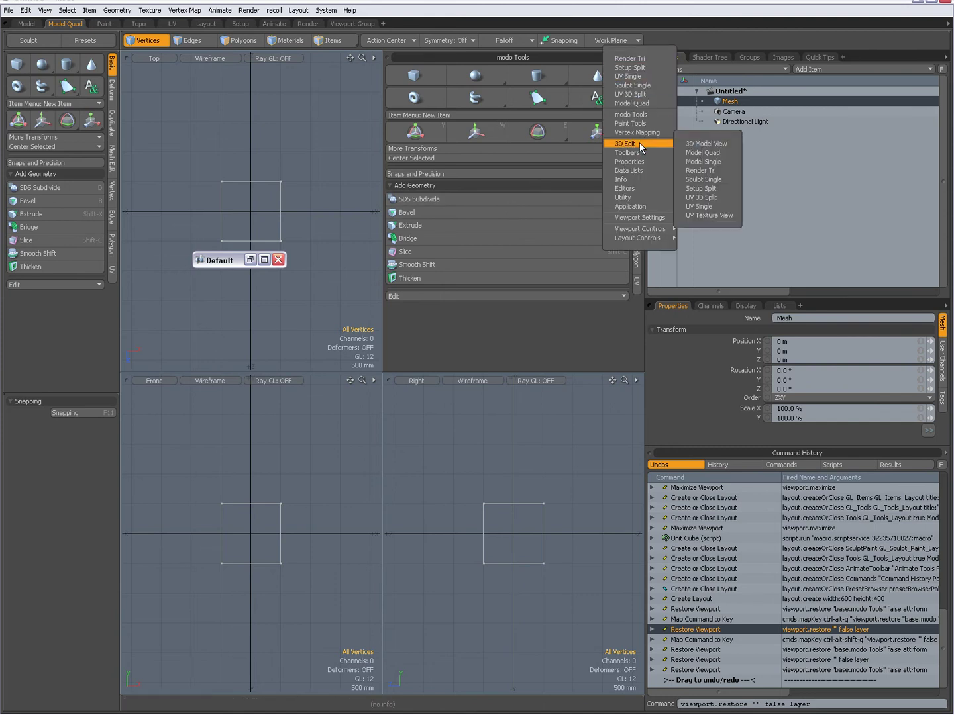
left_click(707, 144)
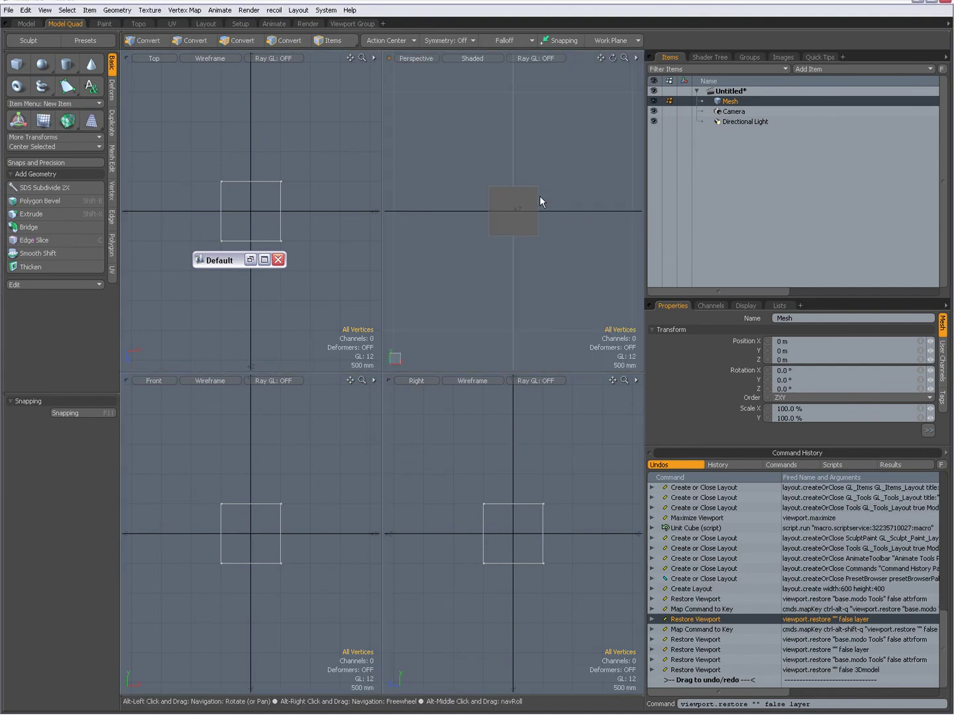
left_click_drag(468, 232, 567, 233, "alt")
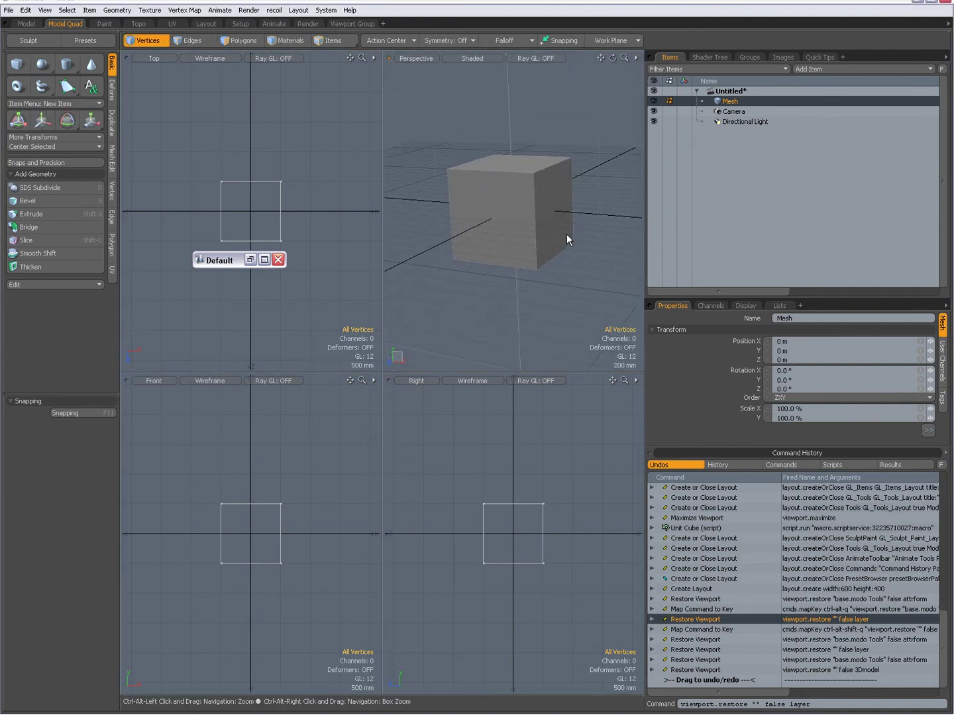
left_click(251, 260)
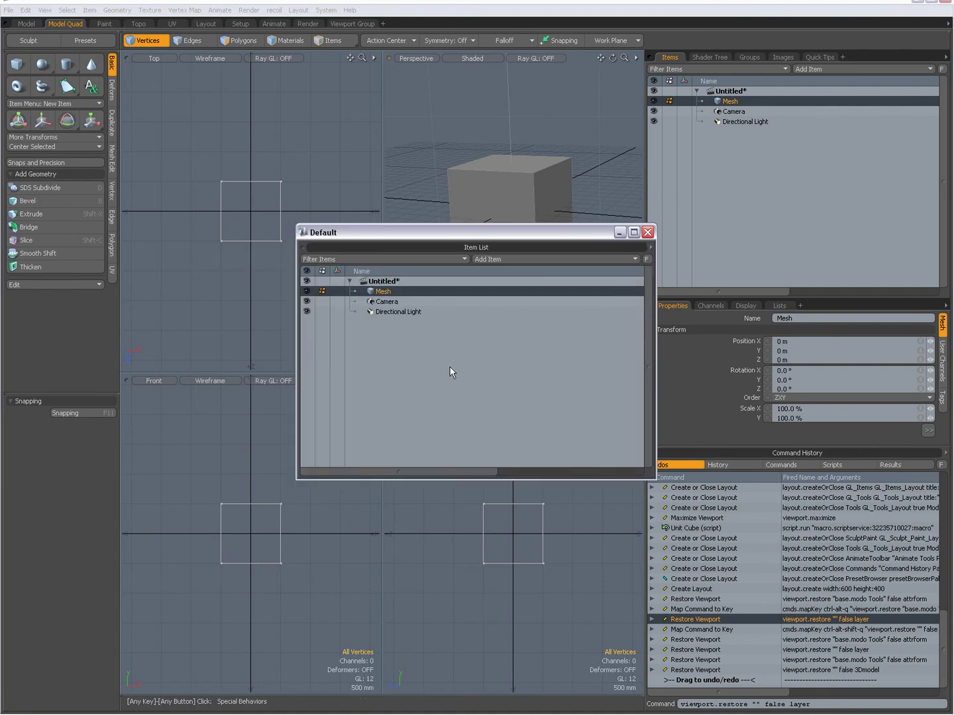
key("ctrl+alt+q")
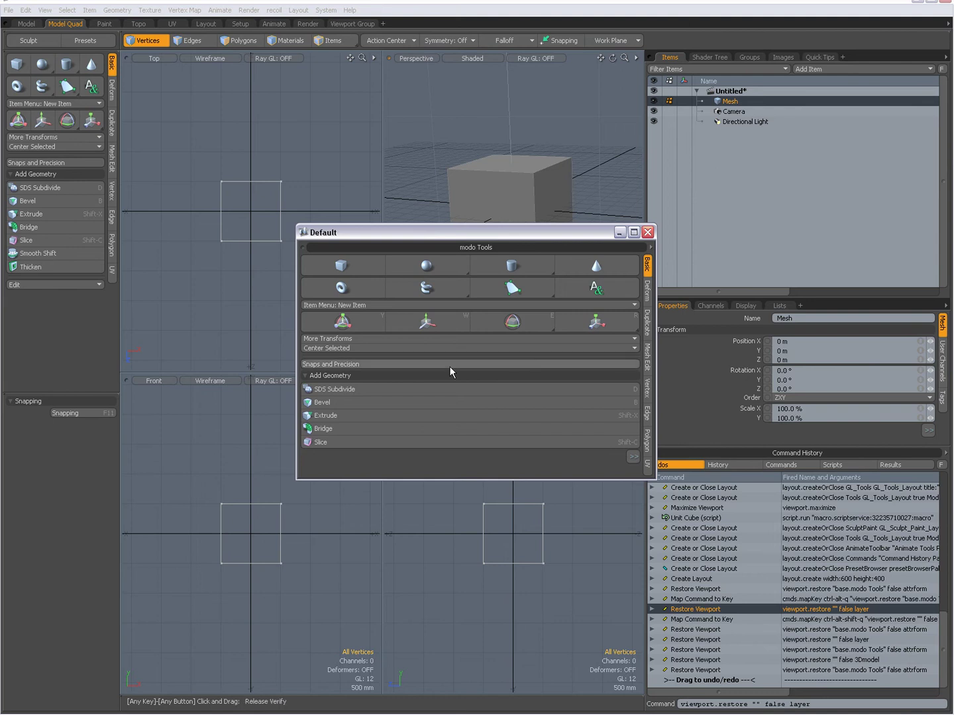
key("ctrl+alt+shift+q")
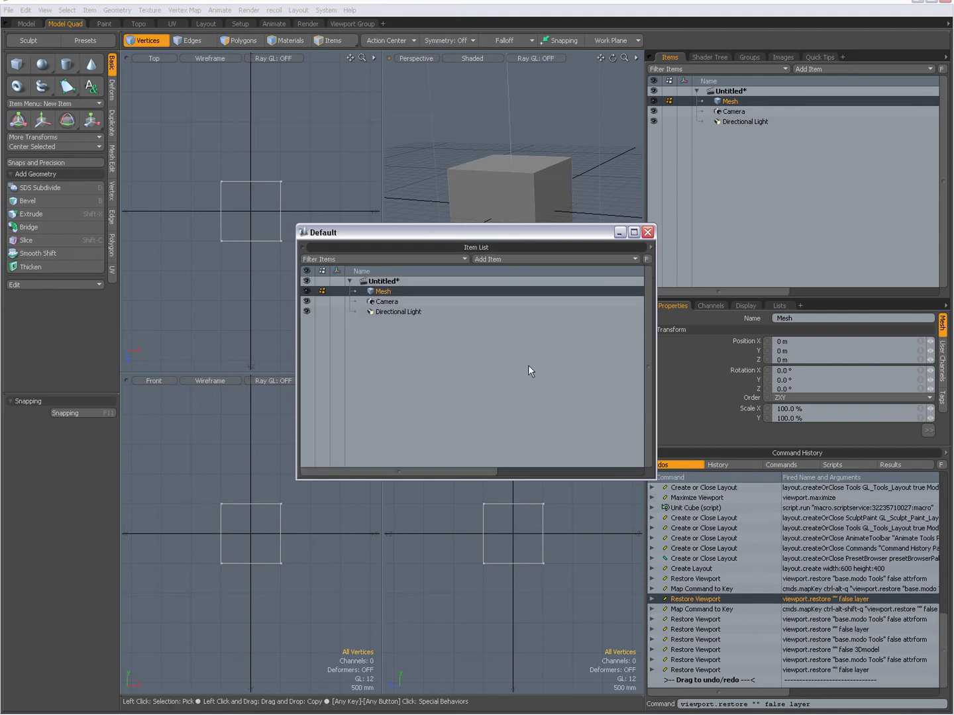
left_click(355, 24)
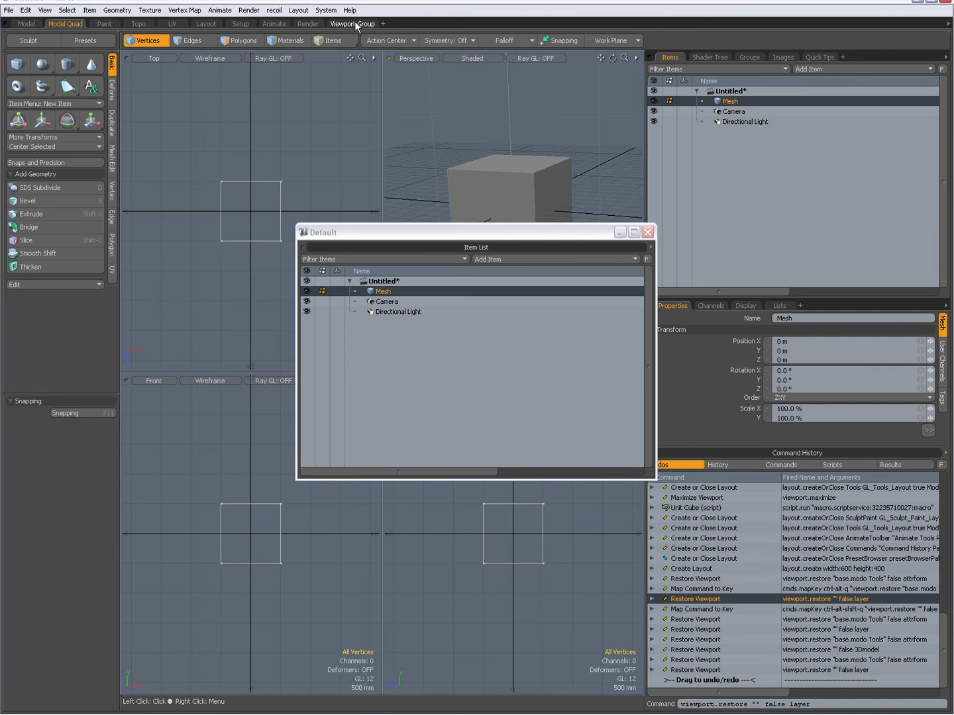
In the Viewport Group layout, move and reshape the floating Item List window, then minimise it
left_click(355, 24)
left_click_drag(516, 230, 237, 72)
left_click_drag(384, 317, 179, 627)
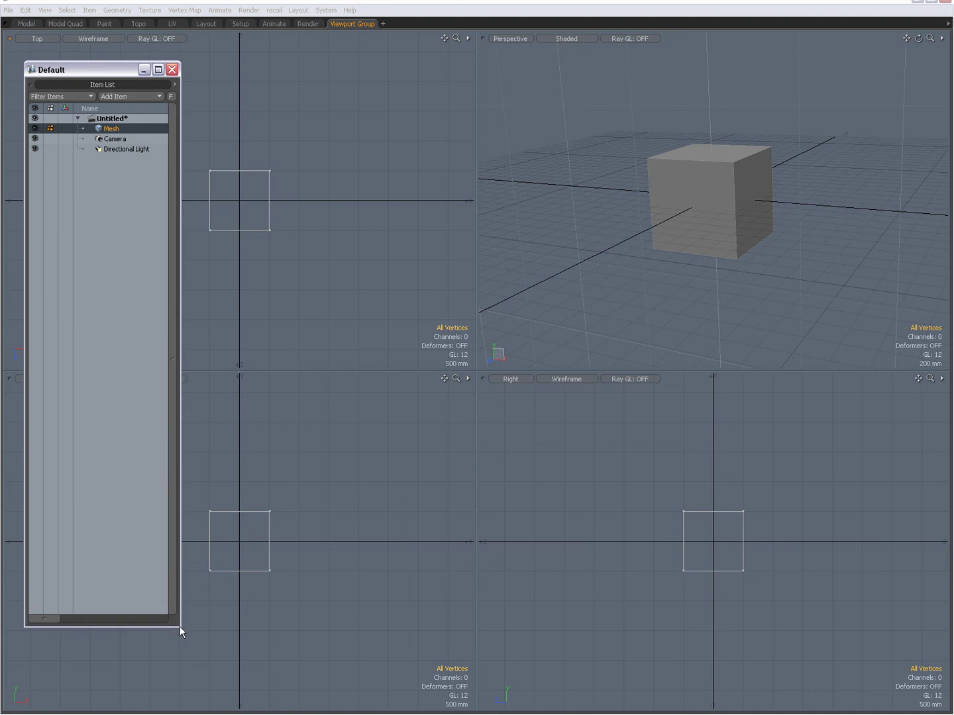
left_click(143, 69)
left_click_drag(219, 271, 71, 696)
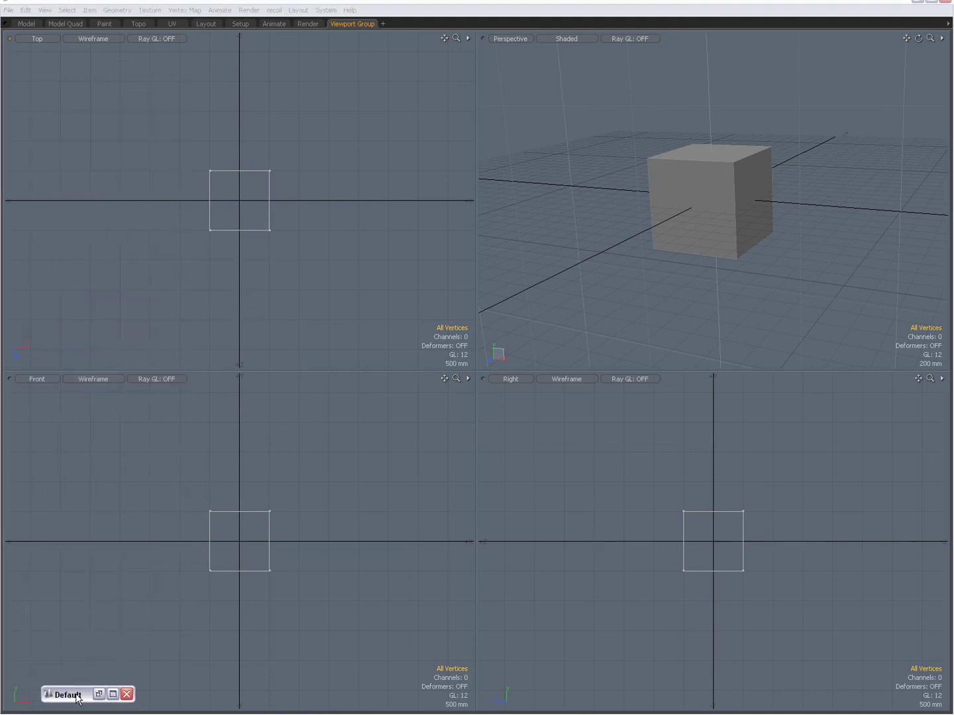
left_click(93, 695)
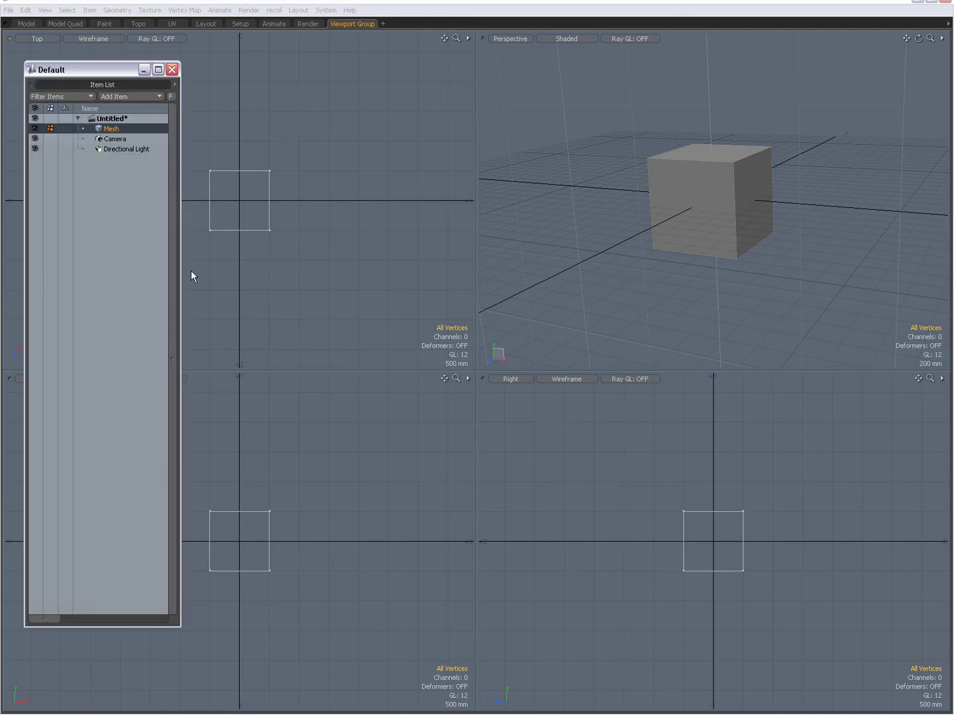
left_click(145, 70)
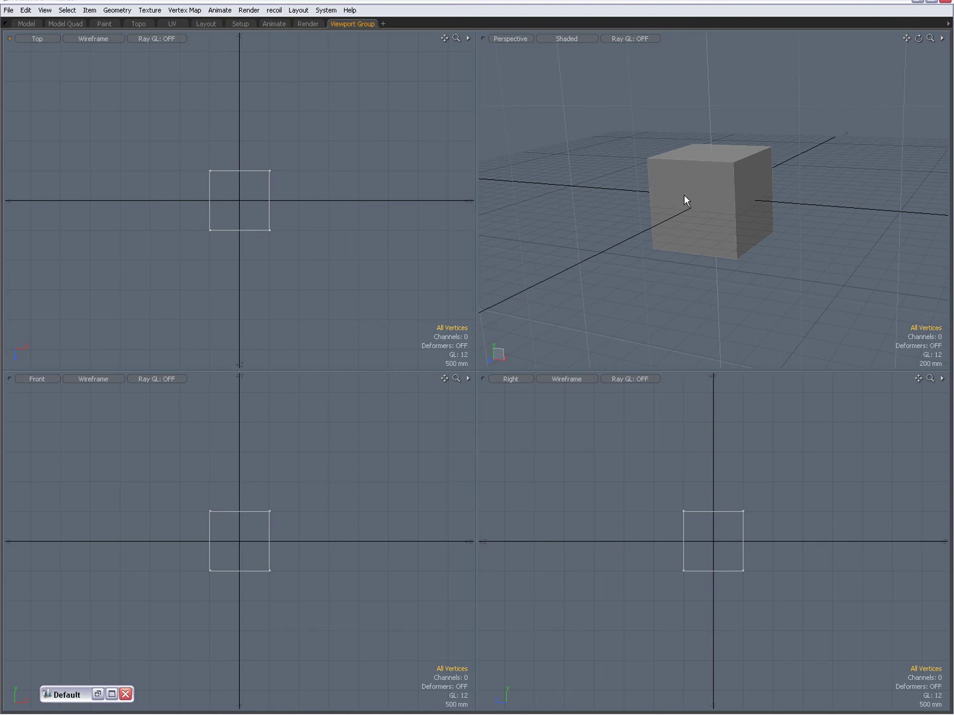
Maximise the Perspective viewport and orbit to see the cube's top
key("ctrl+space")
scroll(473, 405, "up", 5)
mouse_move(561, 406)
left_mouse_down("alt")
mouse_move(579, 298)
mouse_move(580, 394)
mouse_move(557, 404)
left_mouse_up("alt")
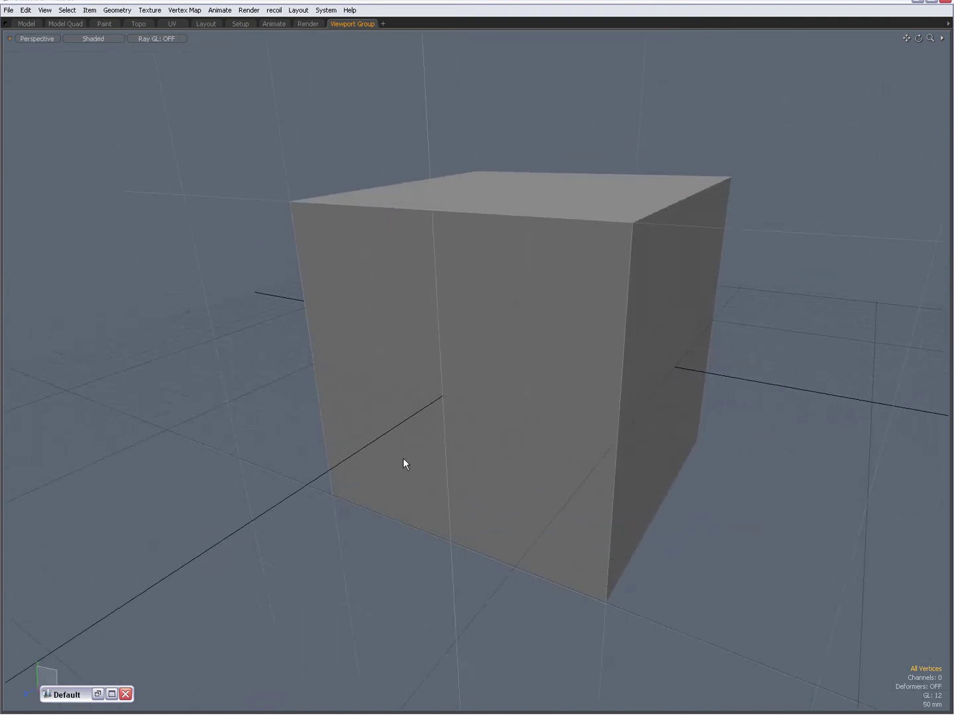
Restore the floating panel, swap it to modo Tools, and select the whole cube
left_click(98, 695)
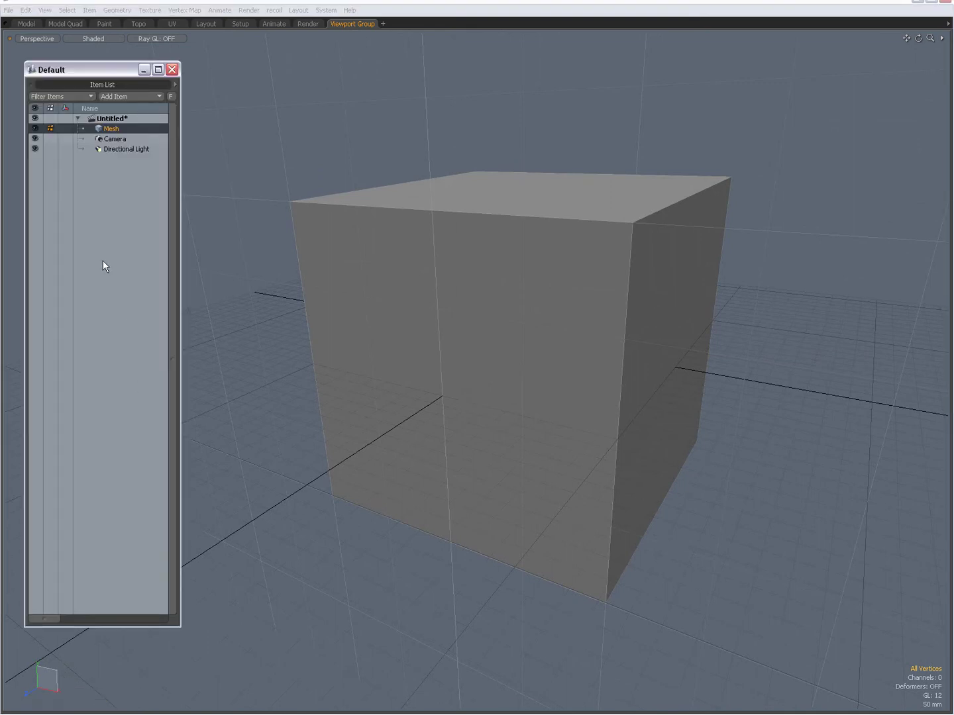
key("ctrl+Tab")
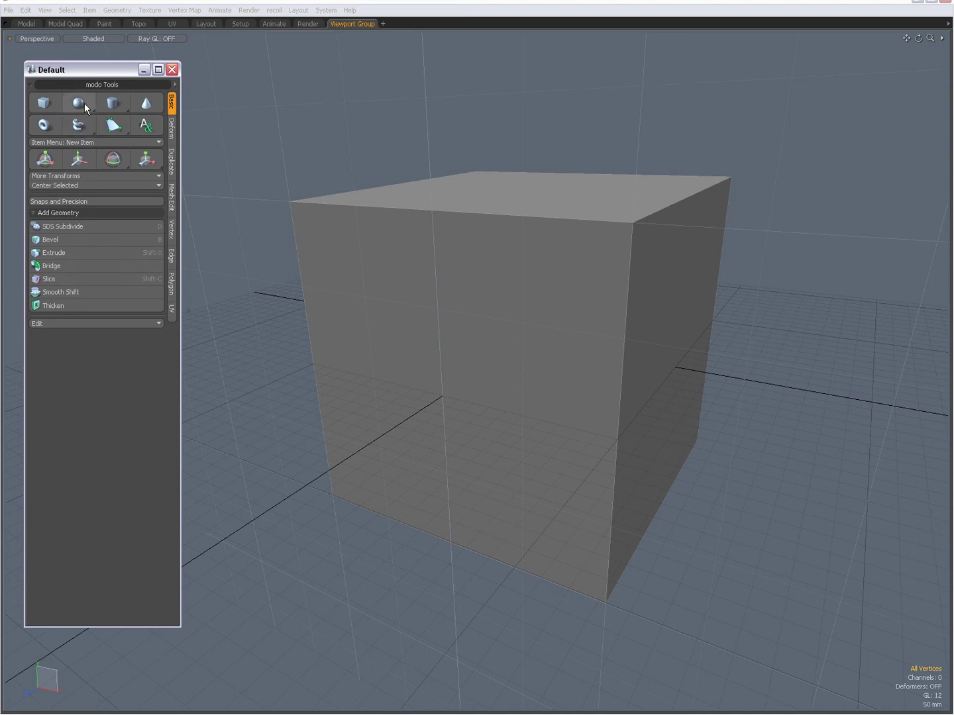
key("2")
key("3")
double_click(503, 384)
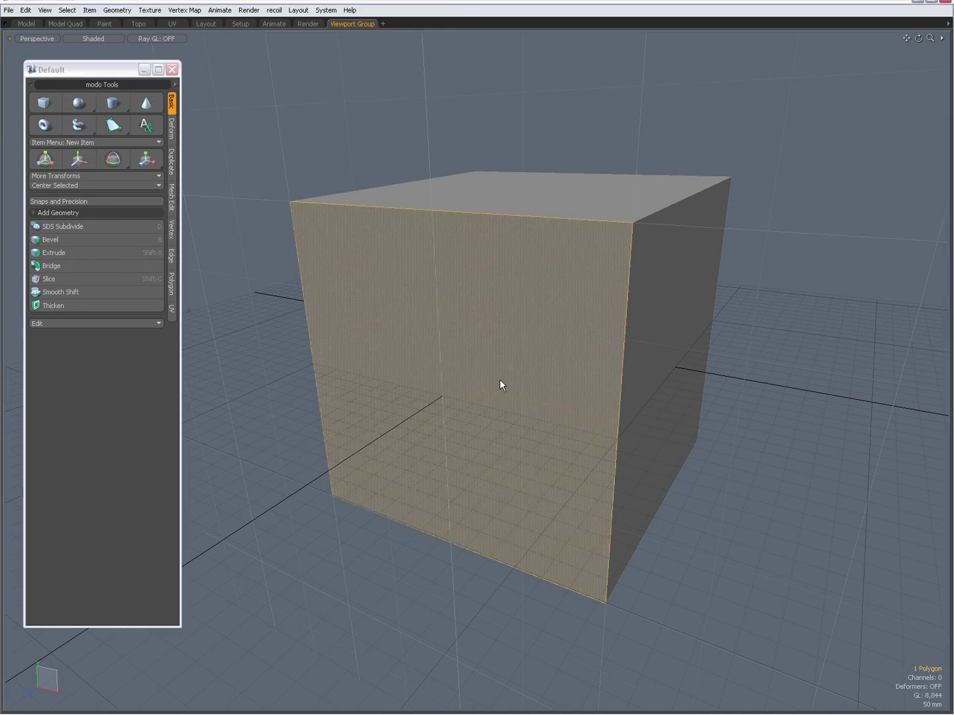
Slide the cube left to uncover the sphere and rotate it into the sphere
key("w")
left_click_drag(551, 351, 549, 349)
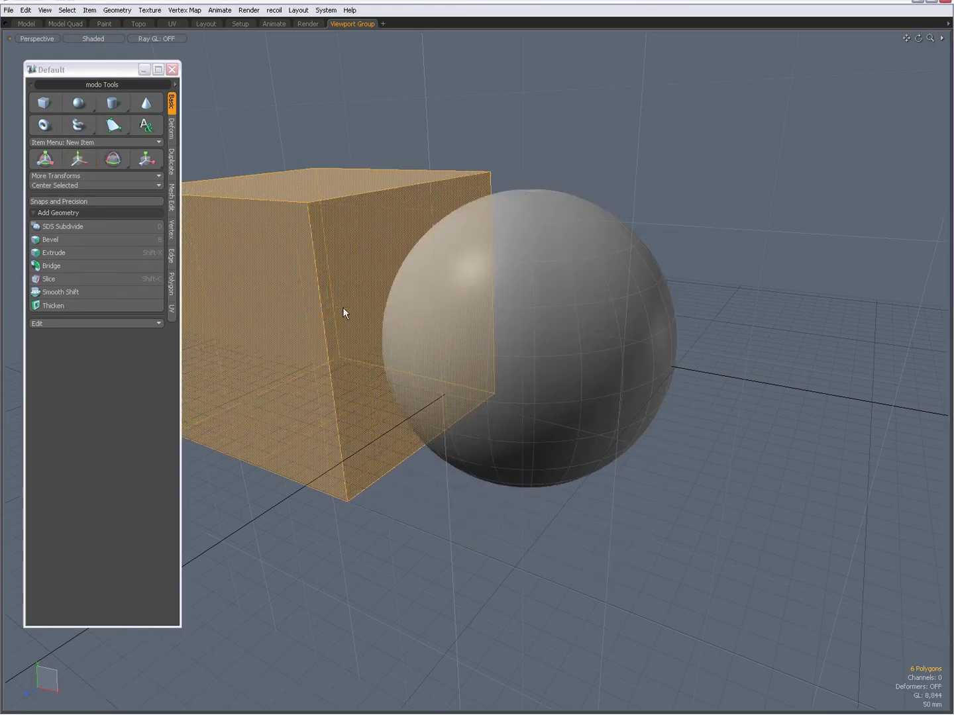
key("e")
left_click_drag(351, 288, 330, 314)
key("y")
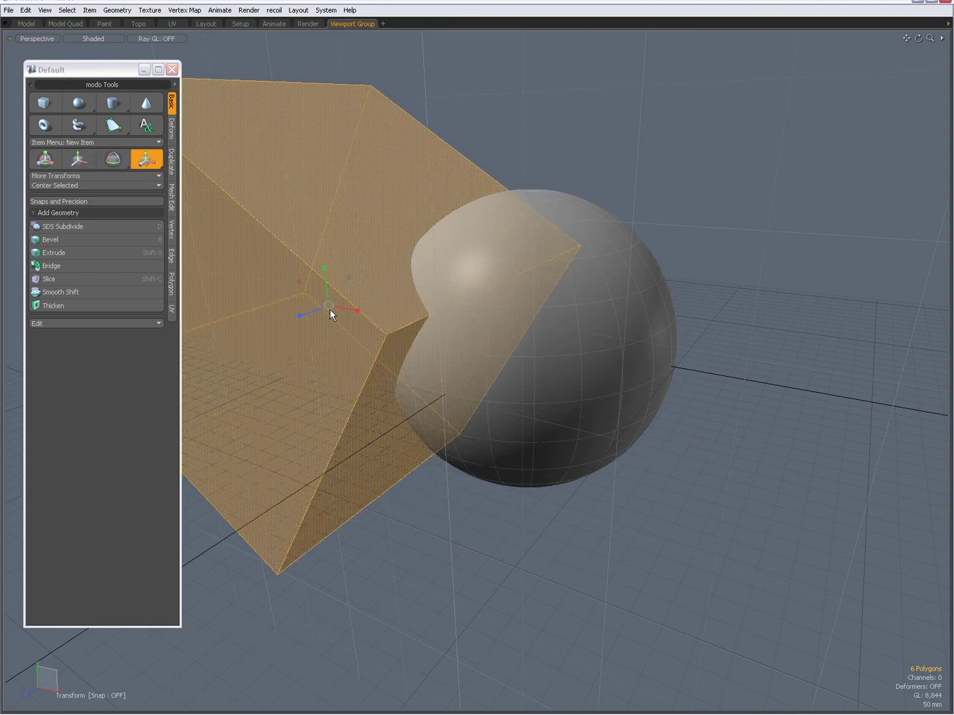
key("space")
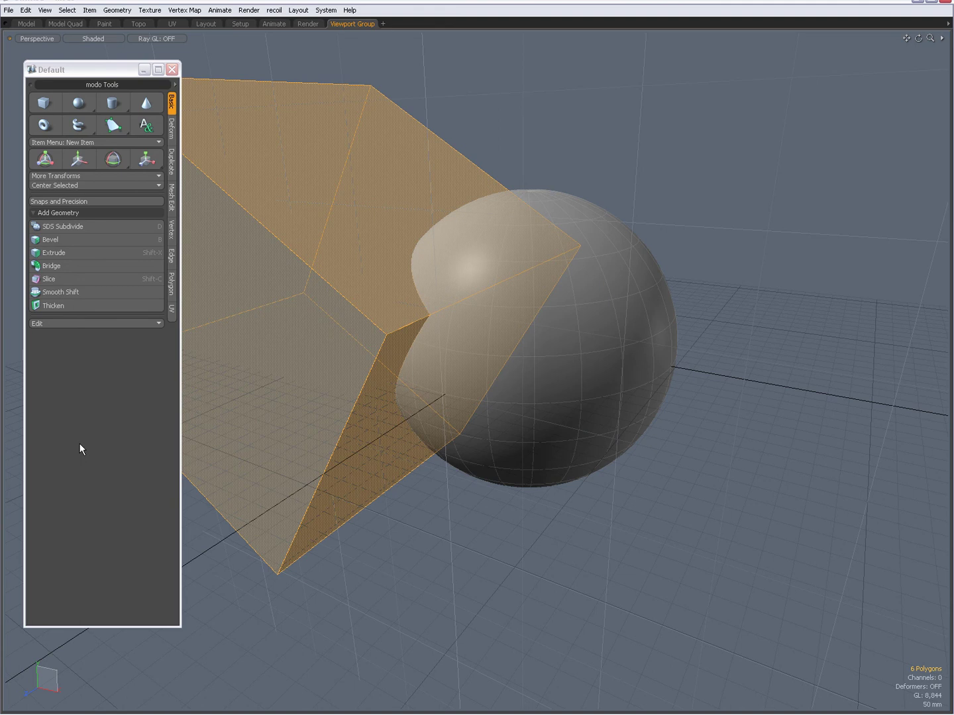
Clear the polygon selection, switch the floating panel back to Item List, and minimise it
left_click(431, 527)
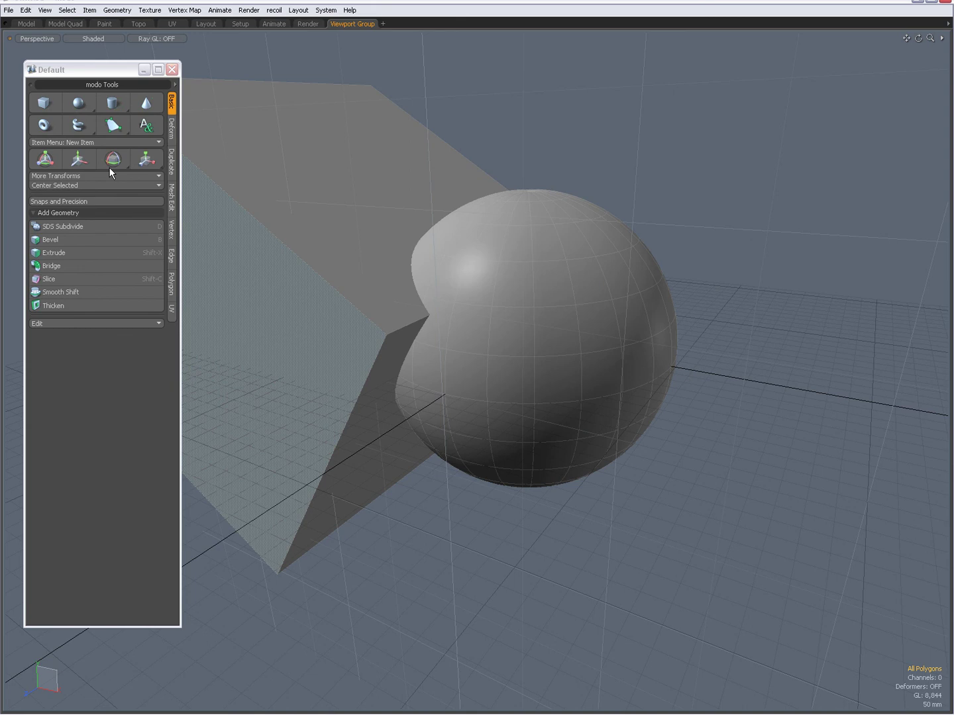
left_click(123, 129)
left_click(114, 139)
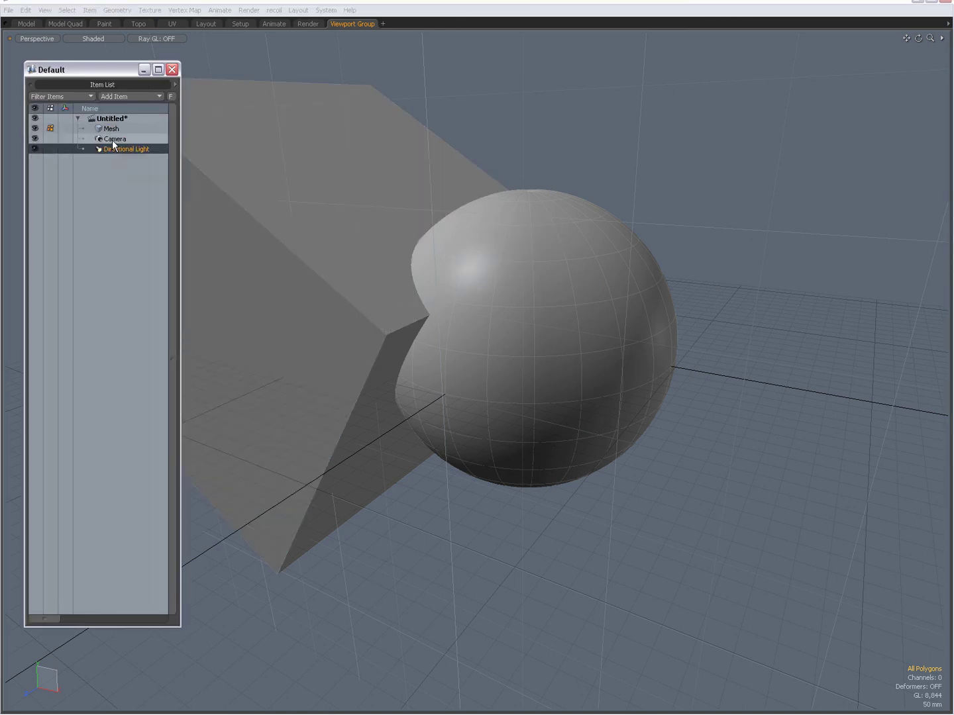
left_click(144, 70)
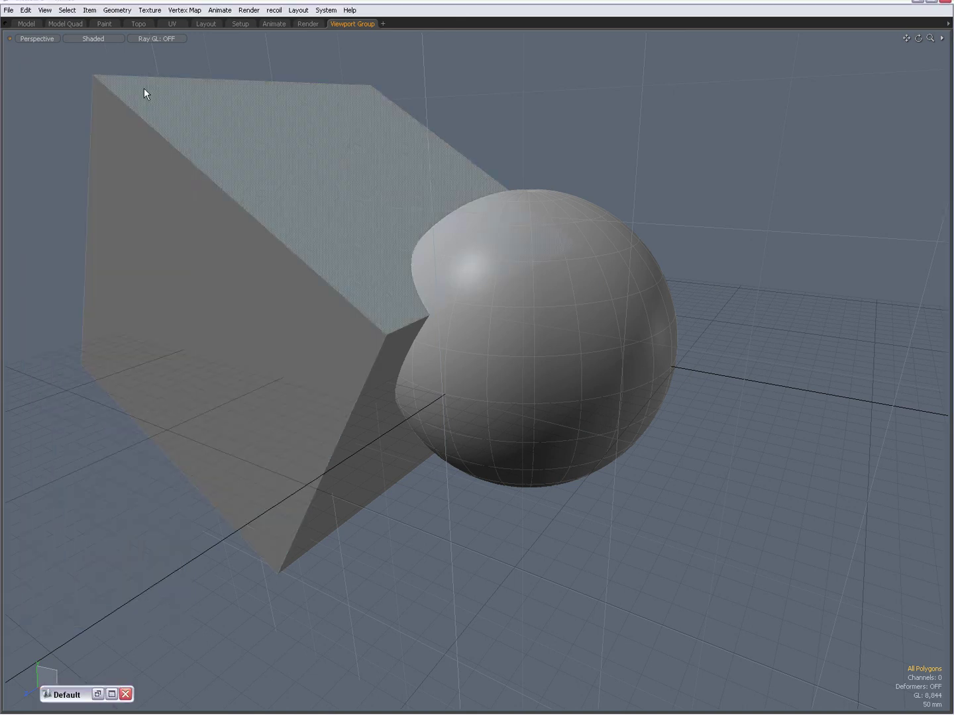
Orbit the Perspective view, then restore the floating Item List with Mesh, Camera and Directional Light
middle_click_drag(378, 341, 443, 441)
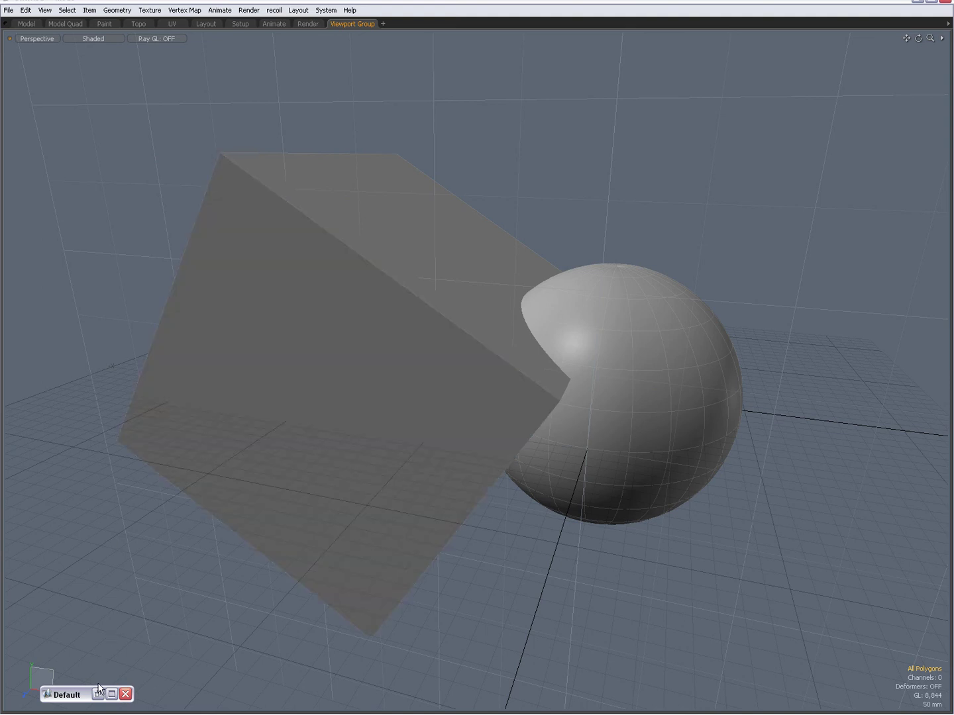
left_click(98, 694)
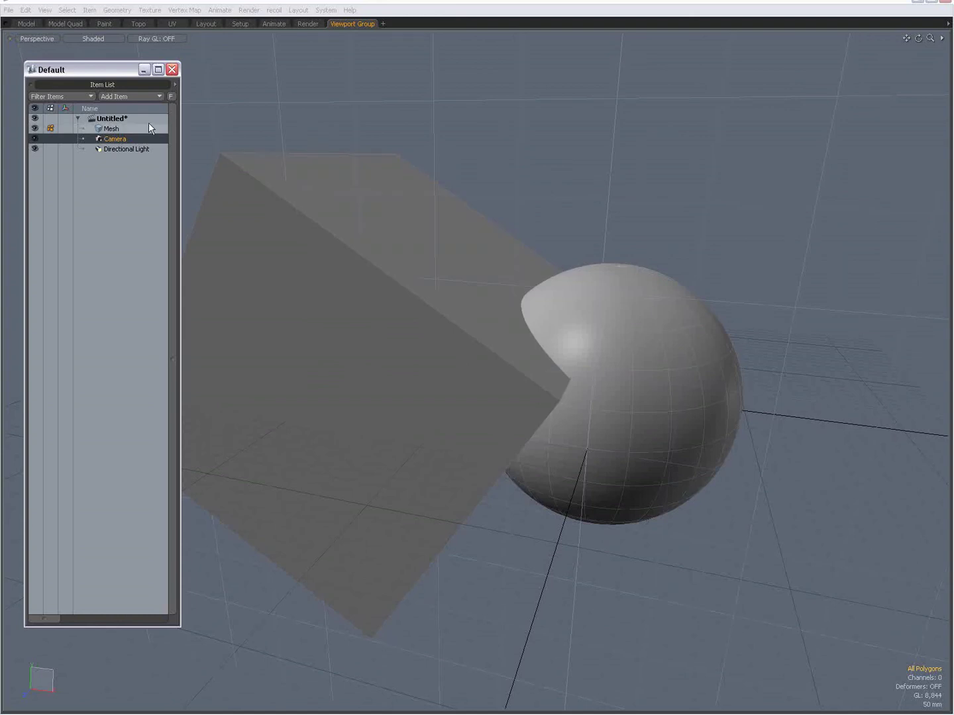
Close the floating Default window and return to the Model Quad layout
left_click(176, 85)
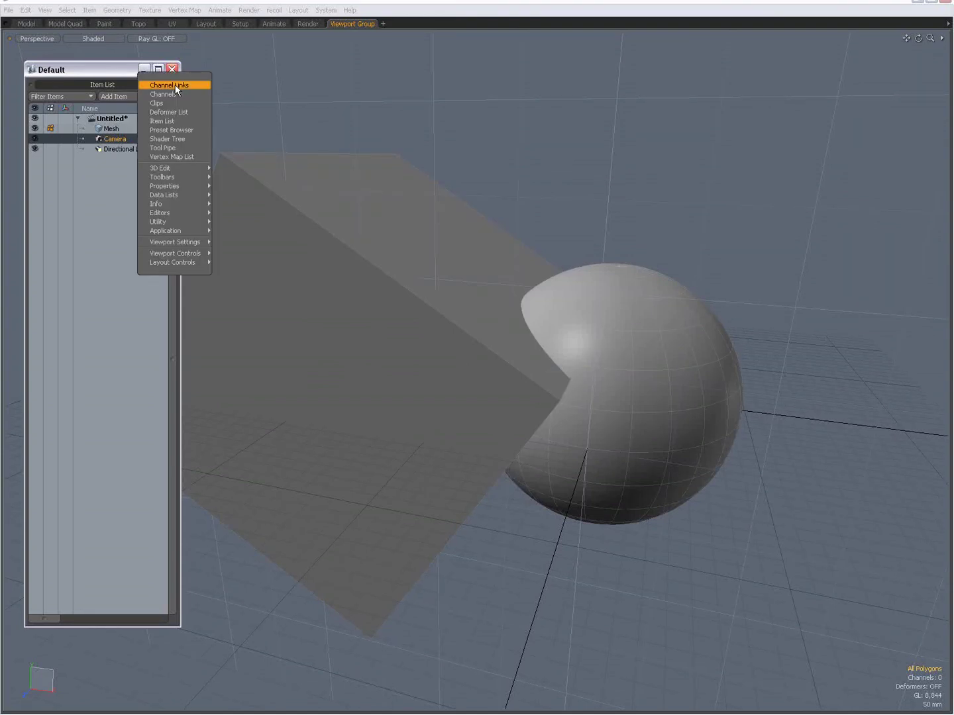
mouse_move(164, 187)
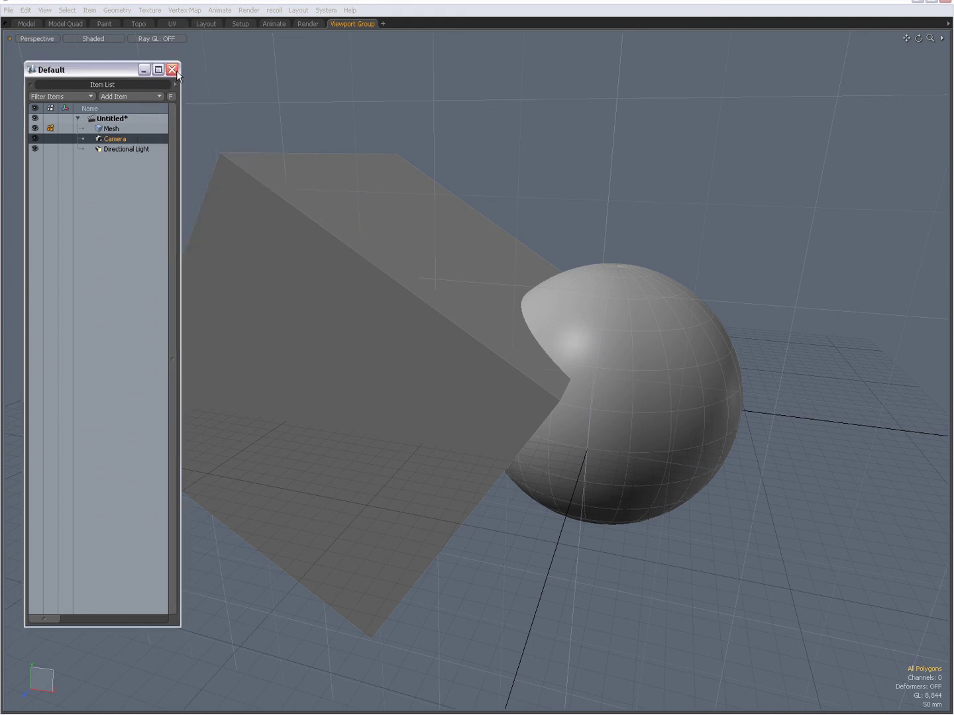
left_click(174, 71)
left_click(67, 24)
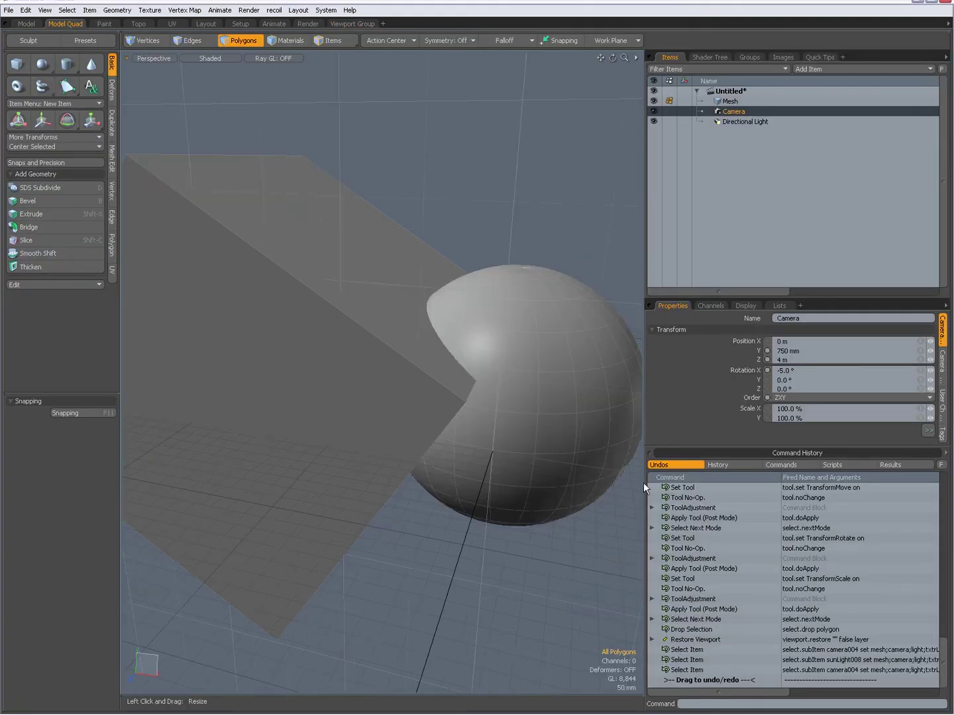
Map the last Select Item command in Command History to a key
left_click(798, 671)
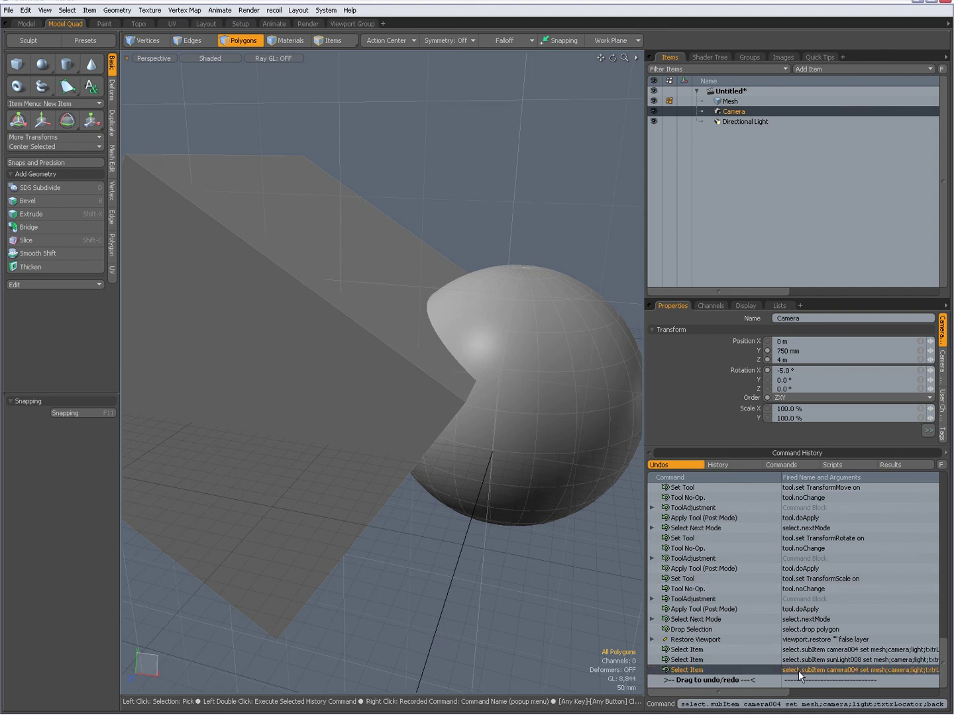
right_click(795, 668)
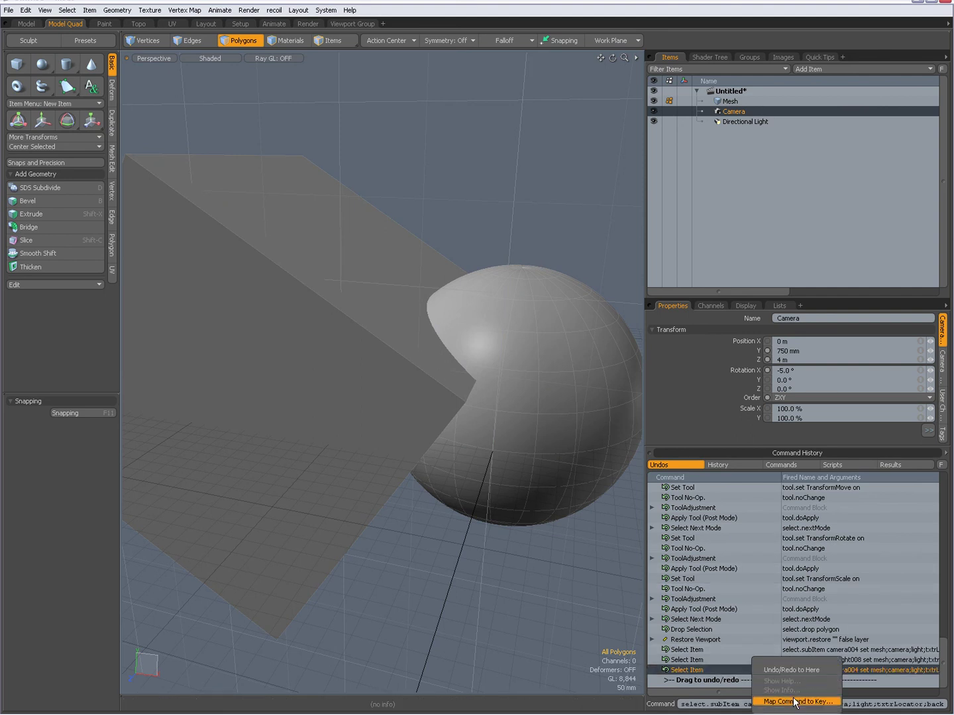
left_click(583, 572)
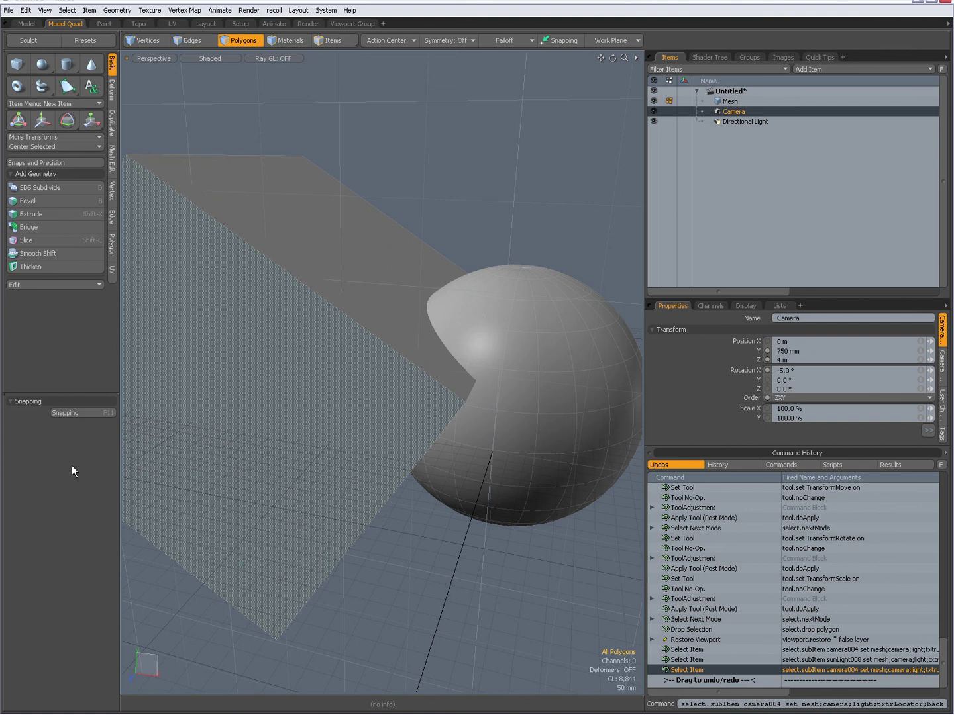
Load the Item List into the empty lower-left panel, swap it to modo Tools, and clear the selection
left_click(53, 498)
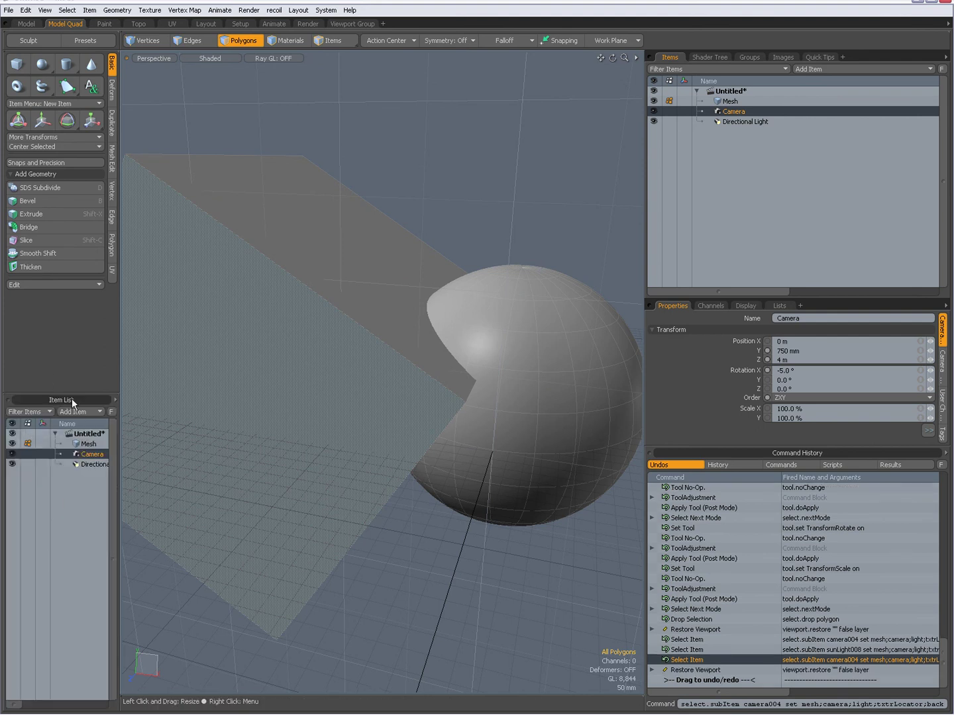
key("ctrl")
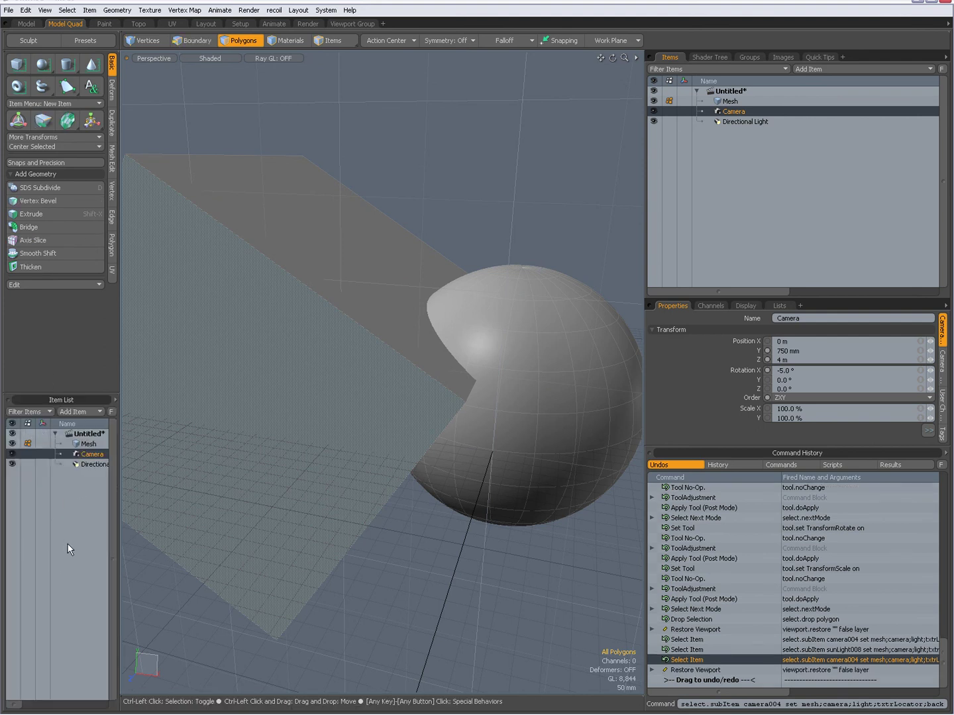
key("ctrl+space")
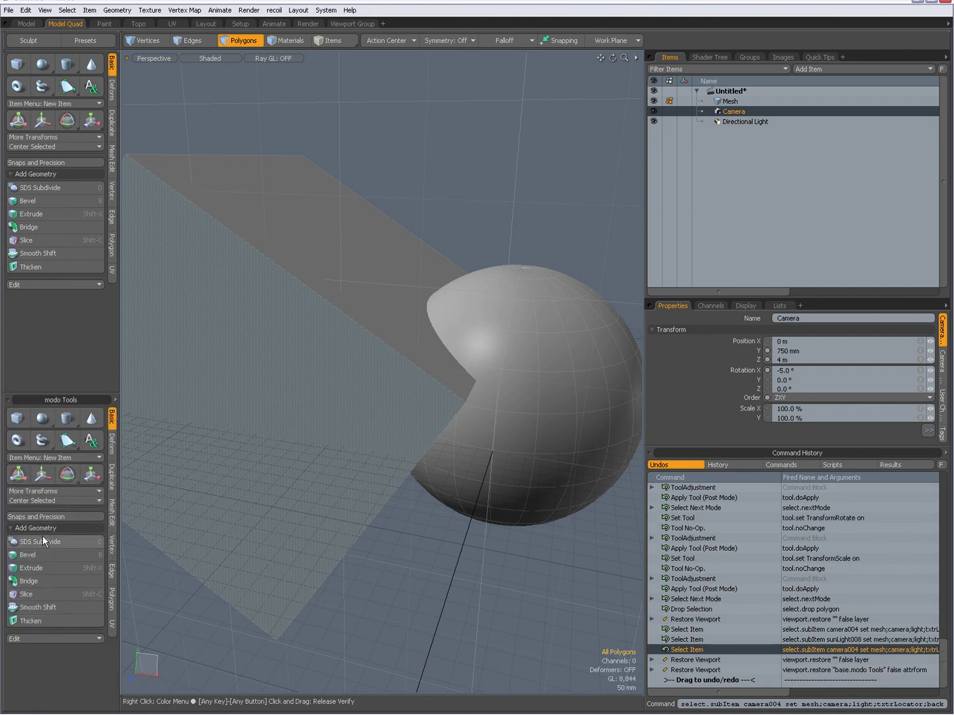
left_click(437, 575)
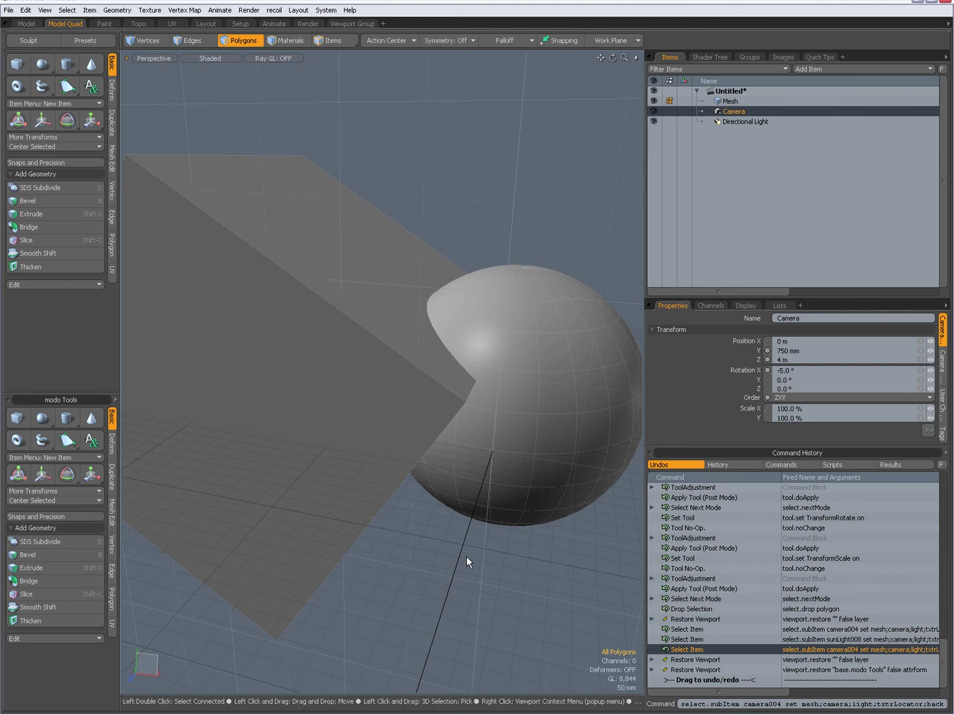
left_click(240, 468)
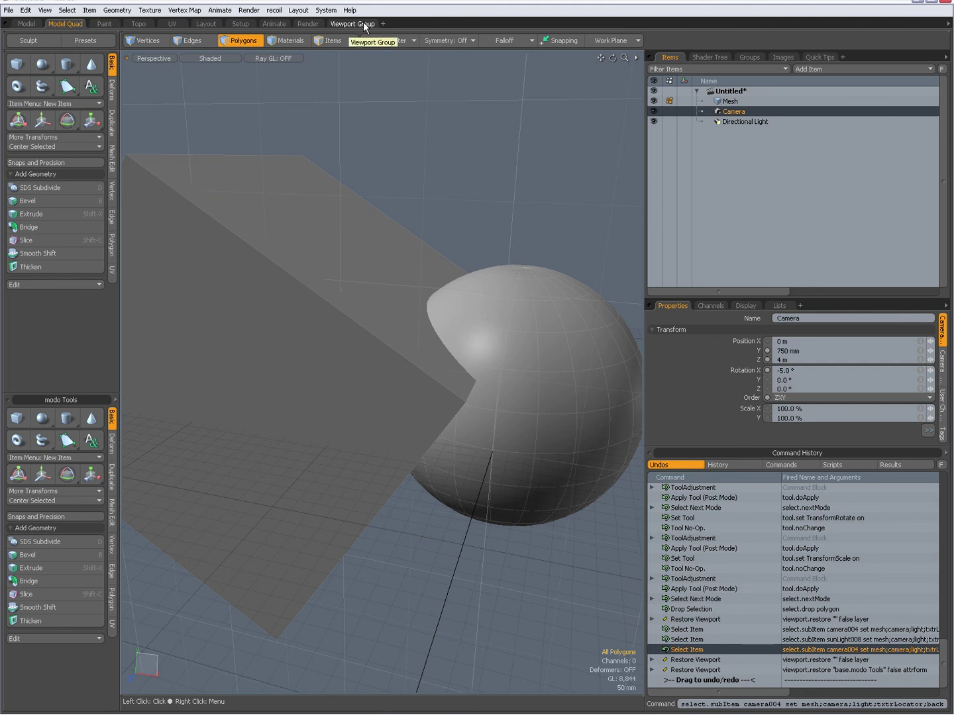
left_click(126, 159)
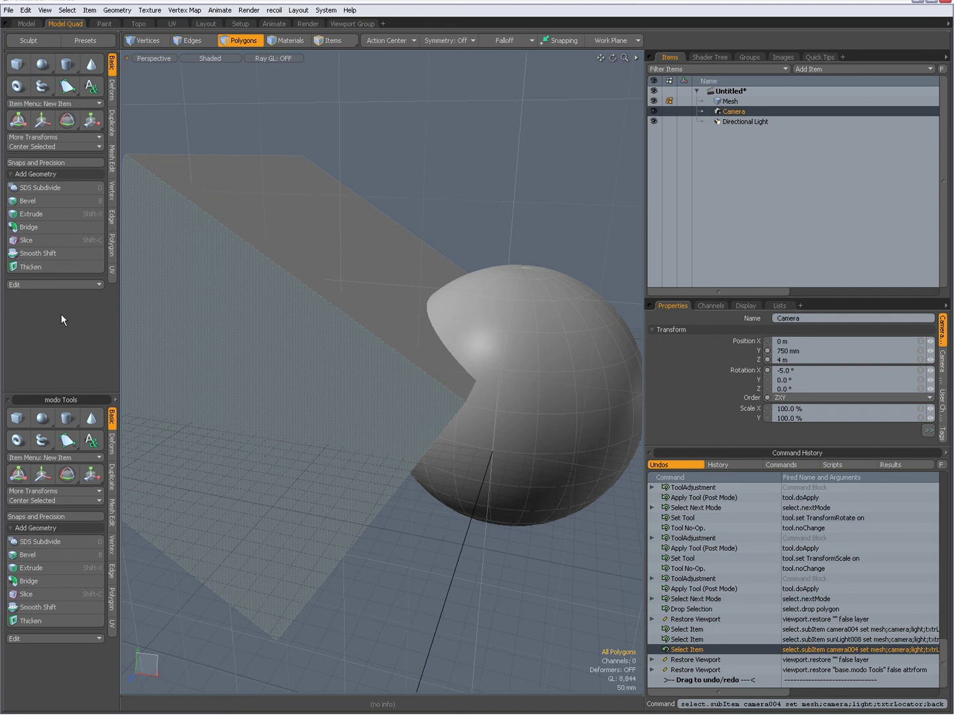
left_click(446, 196)
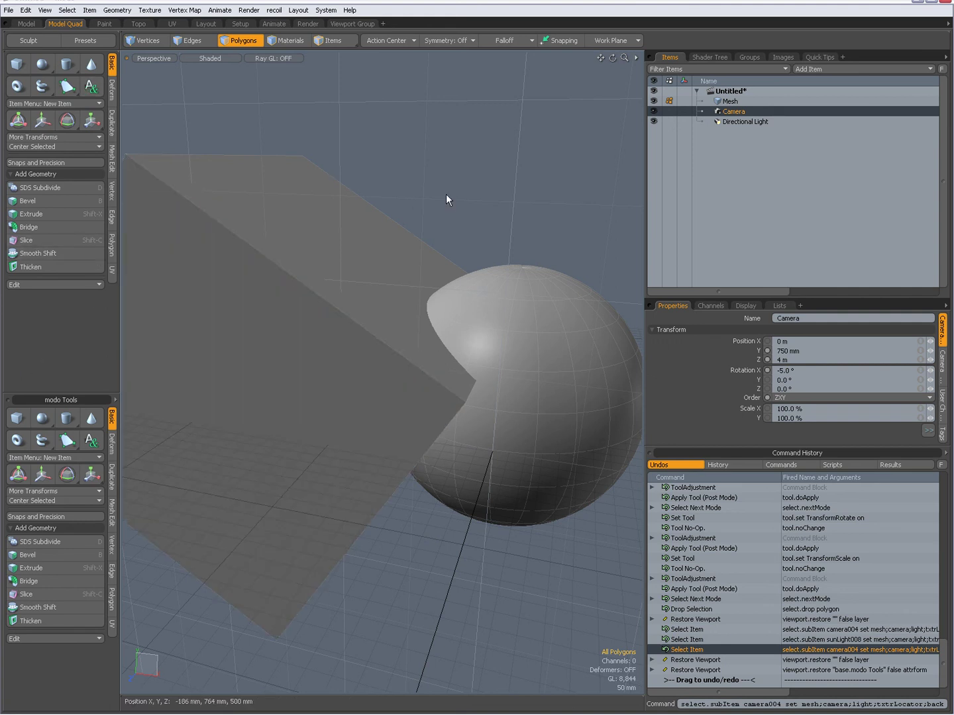